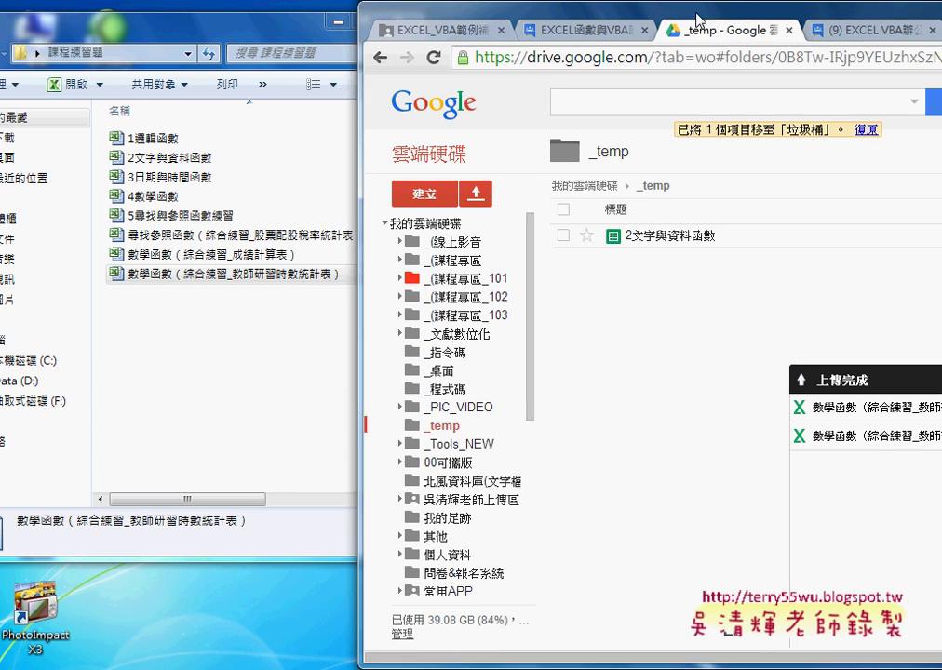
Step: Open the teacher training-hours workbook in Excel, check the total hours in C2 and C3, then close it
left_click(396, 37)
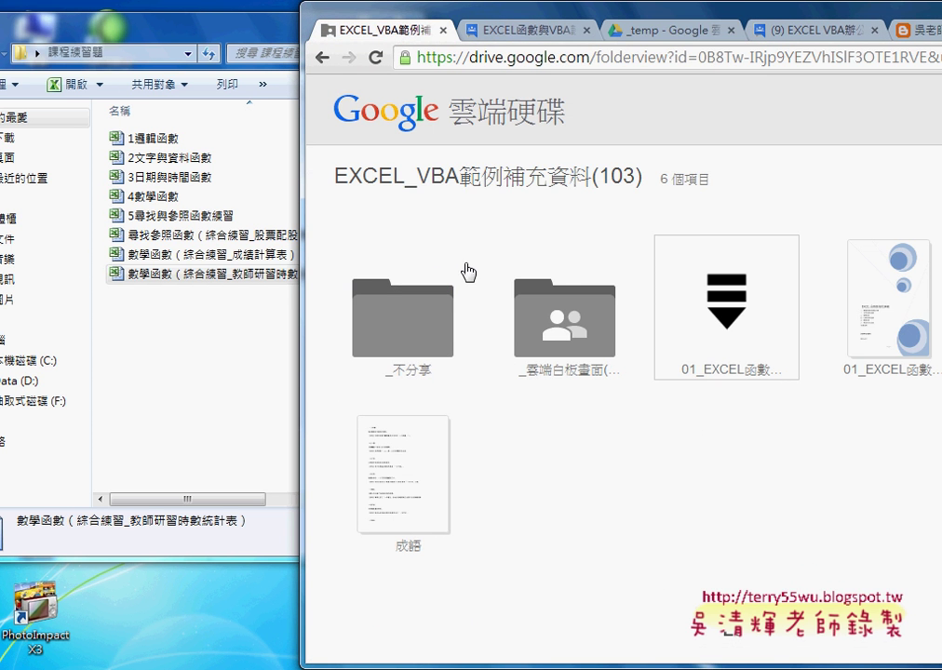
left_click(668, 30)
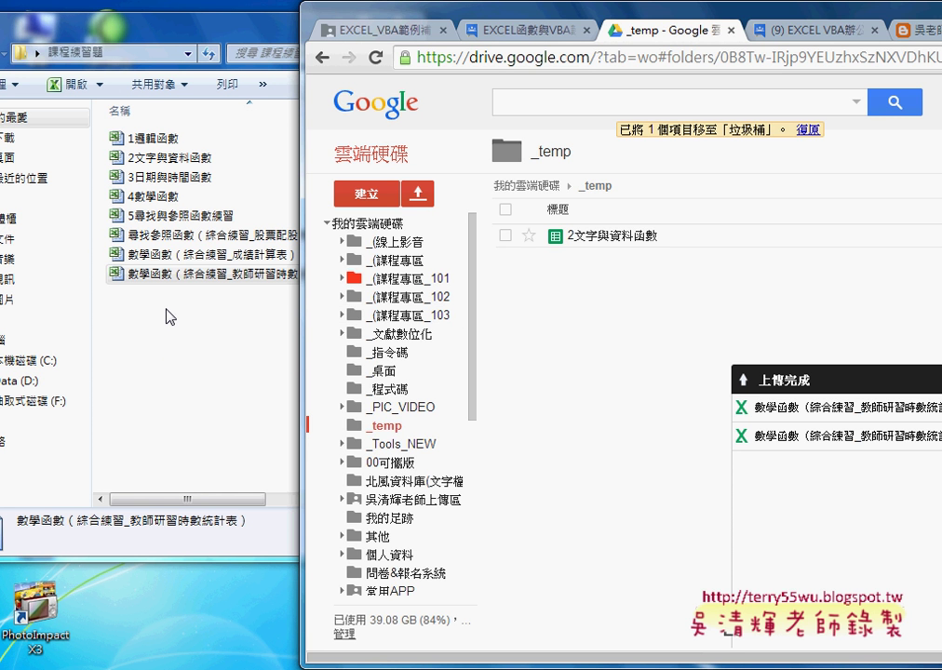
left_click(230, 275)
left_click(204, 315)
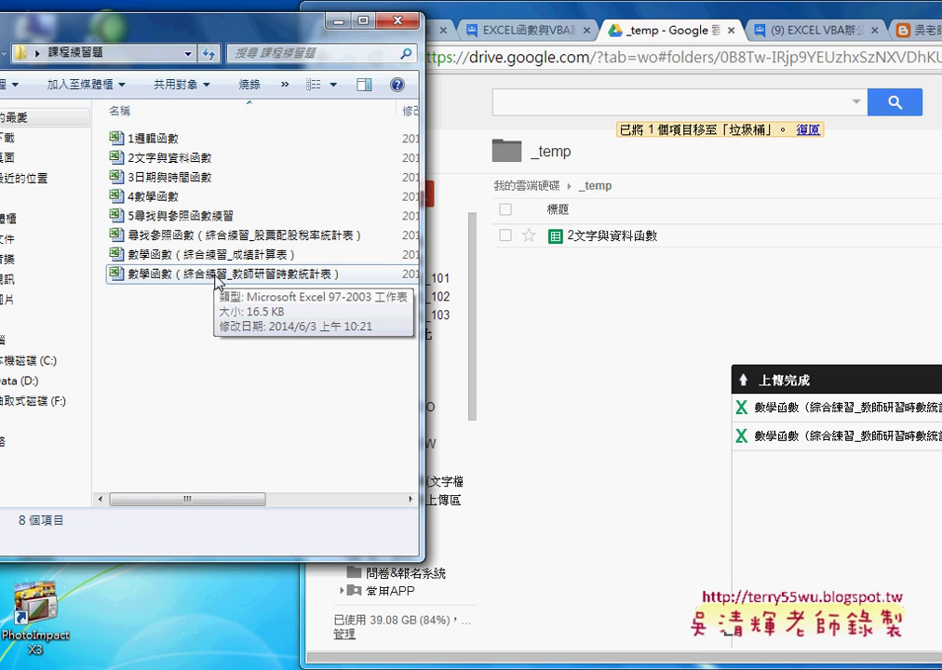
left_click(219, 280)
double_click(219, 280)
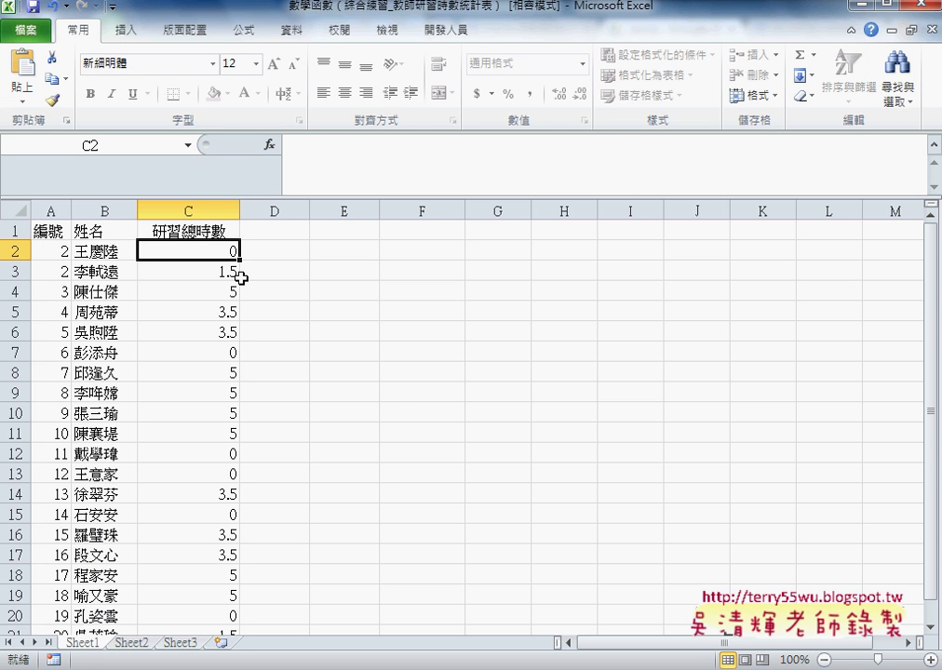
left_click(189, 269)
left_click(196, 246)
key("Down")
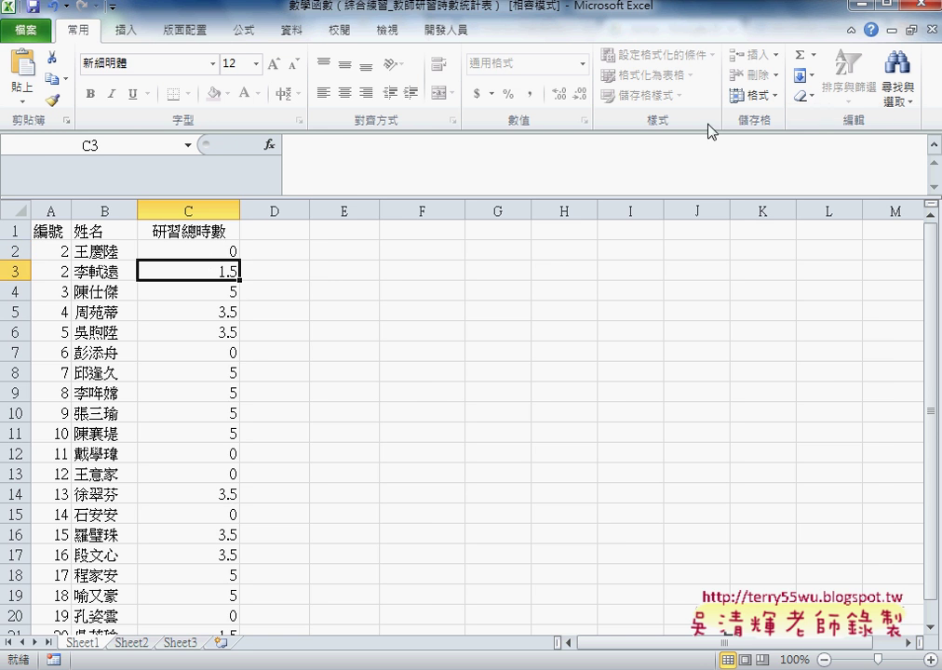
left_click(918, 23)
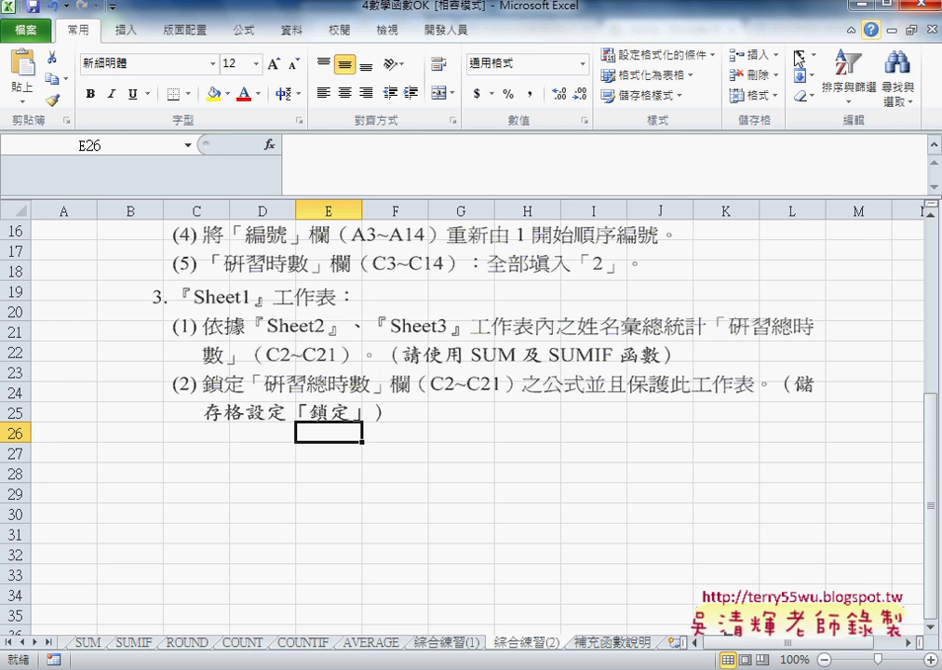
left_click(858, 7)
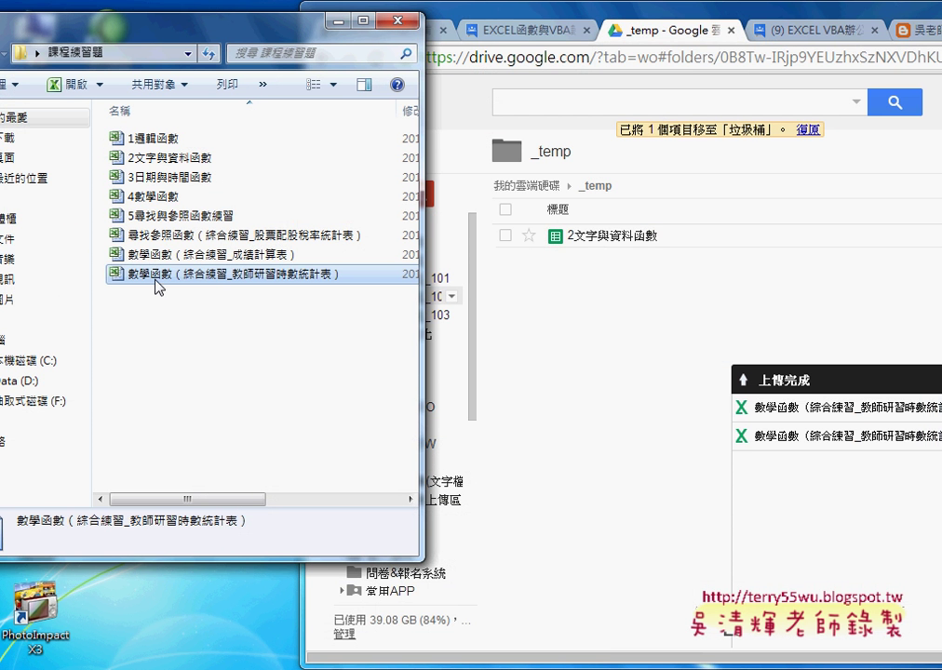
Step: Drag the training-hours workbook from Explorer into the Drive _temp folder and maximize Chrome
mouse_move(158, 286)
left_mouse_down()
mouse_move(596, 358)
mouse_move(827, 309)
left_mouse_up()
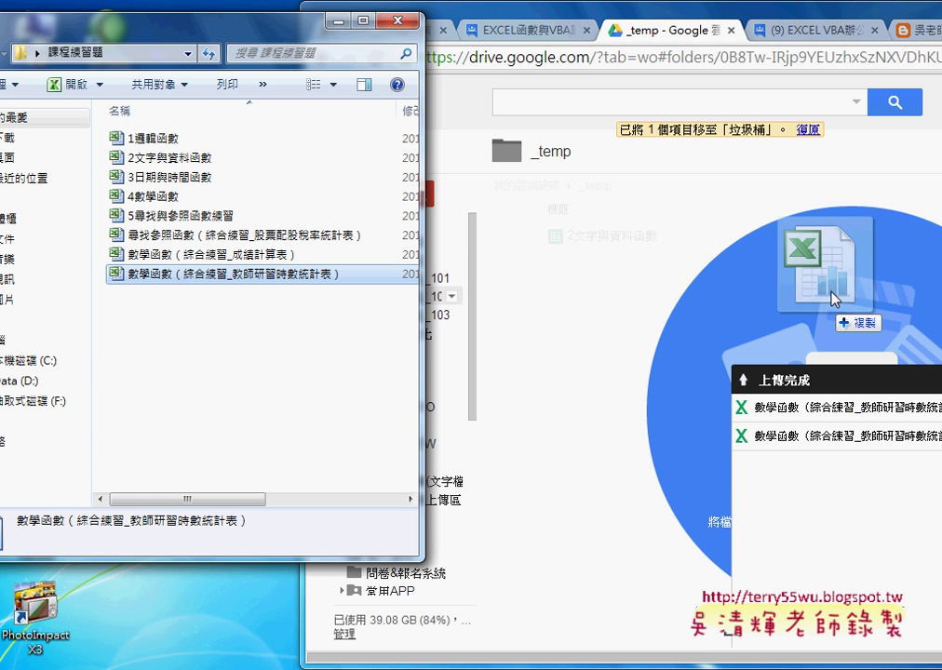
left_click_drag(830, 292, 242, 325)
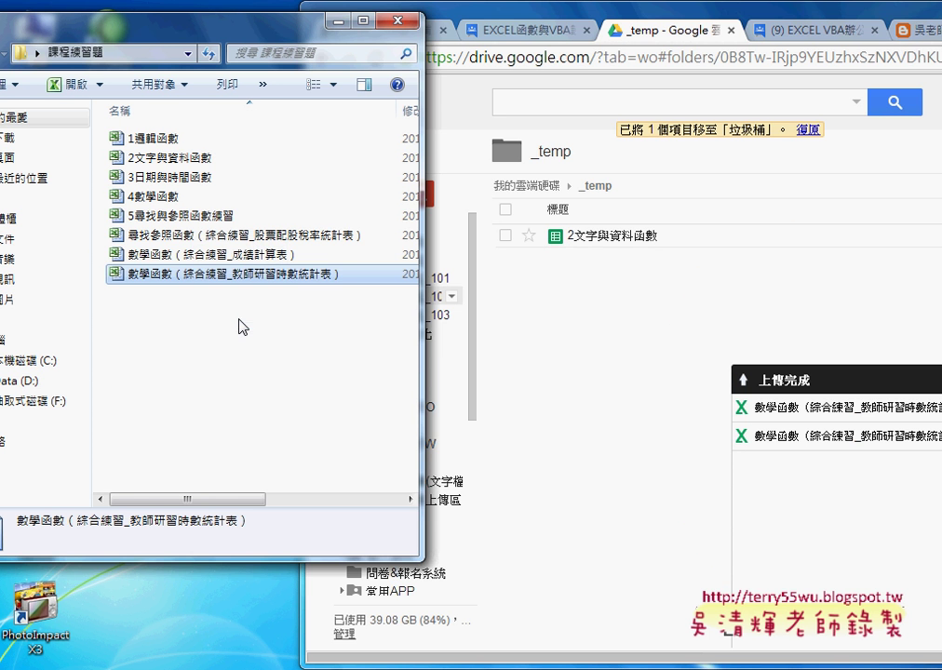
left_click(625, 389)
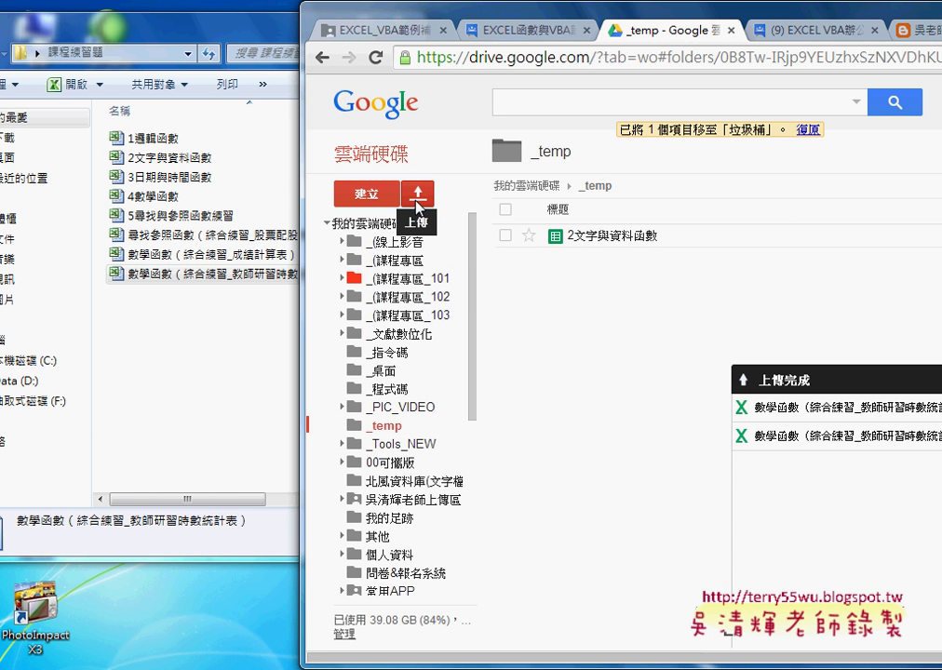
left_click(200, 384)
left_click_drag(210, 276, 721, 315)
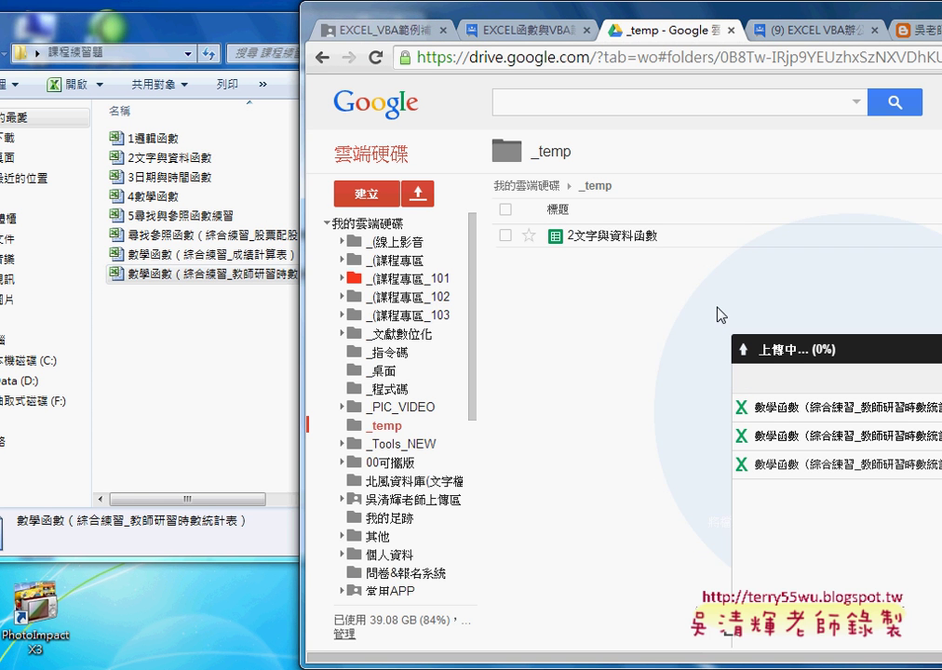
double_click(880, 13)
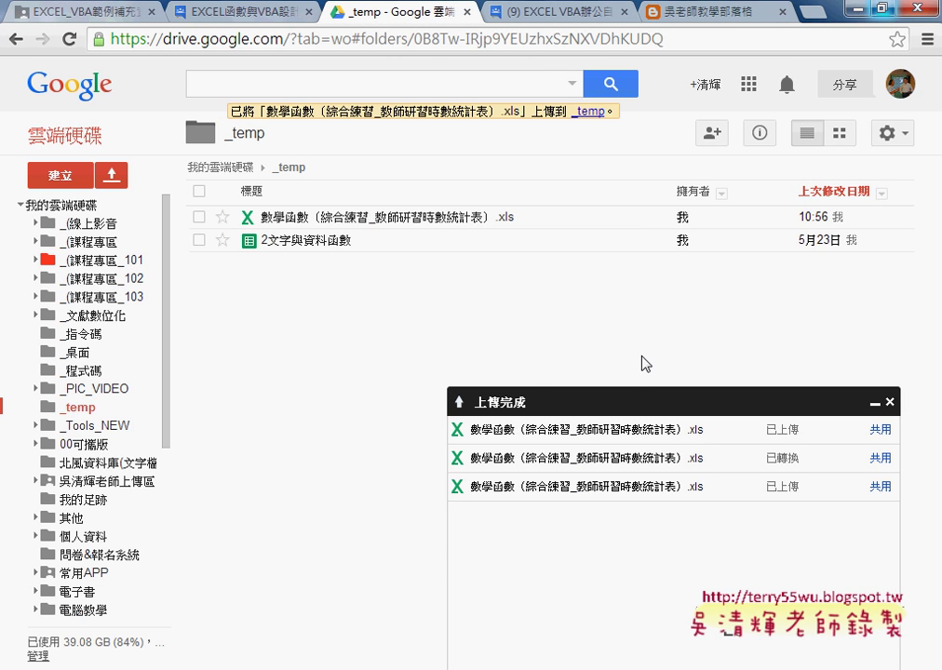
left_click(271, 250)
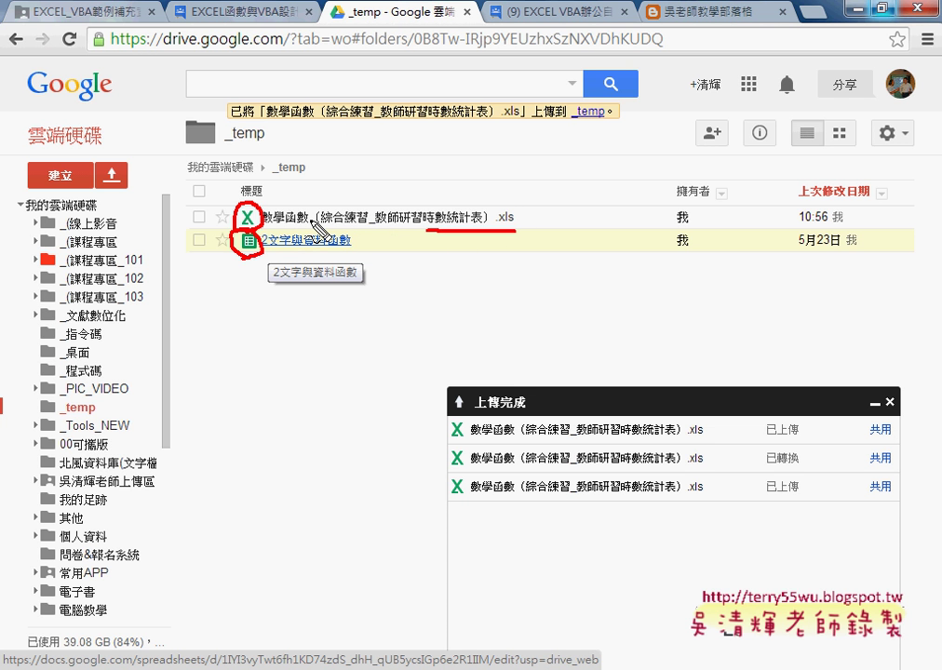
mouse_move(263, 224)
left_mouse_down()
mouse_move(282, 211)
mouse_move(286, 222)
left_mouse_up()
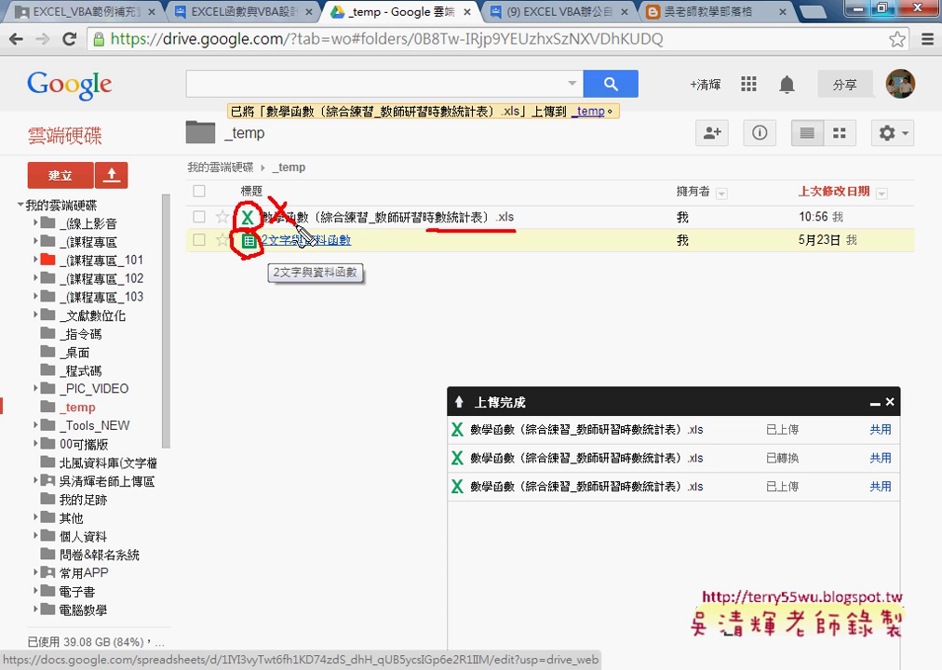
key("Escape")
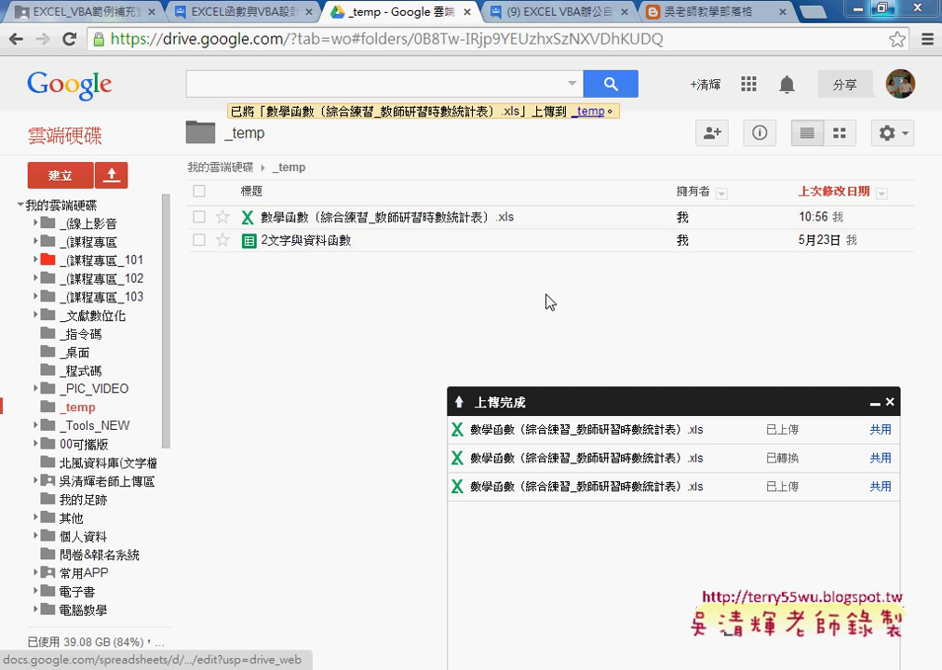
left_click(904, 140)
mouse_move(869, 272)
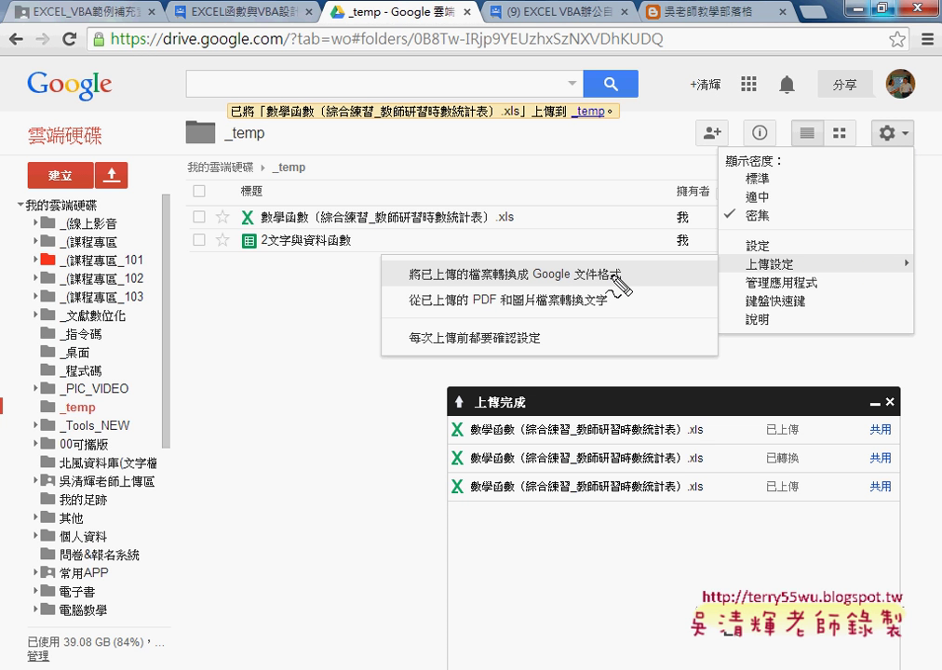
left_click_drag(787, 249, 792, 257)
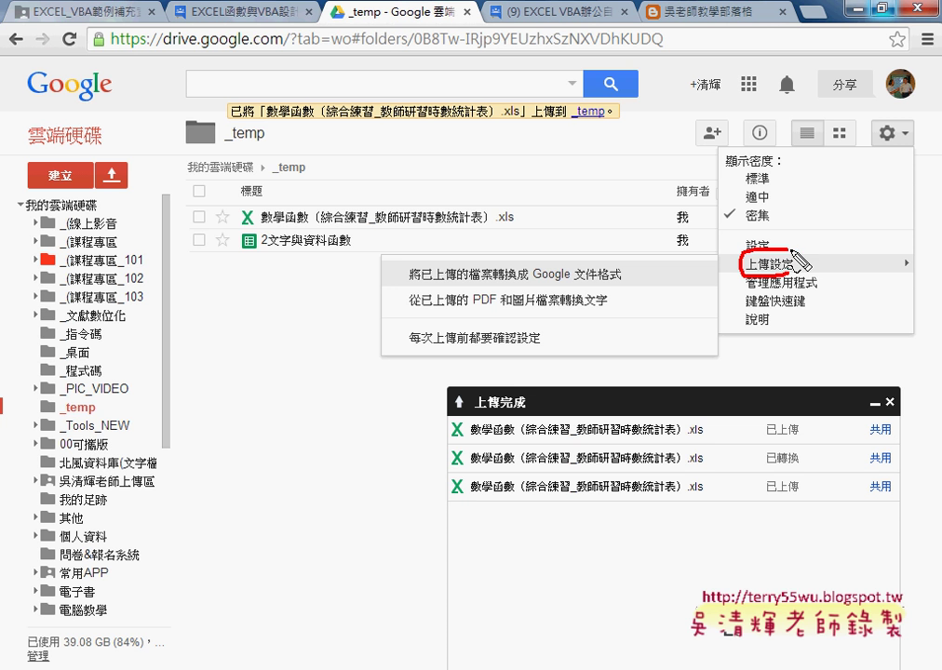
left_click_drag(409, 285, 584, 284)
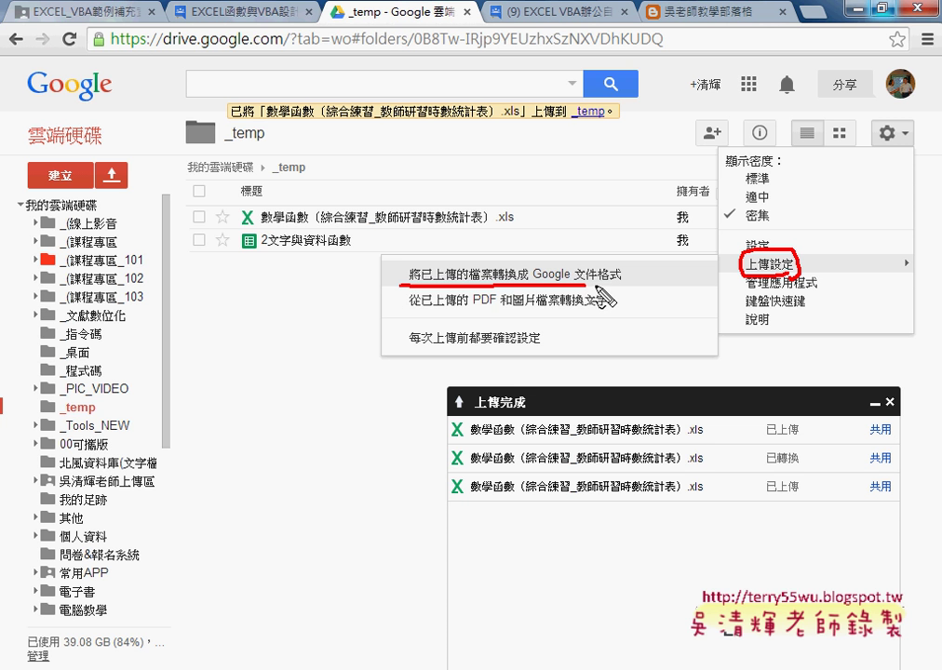
left_click_drag(402, 283, 617, 266)
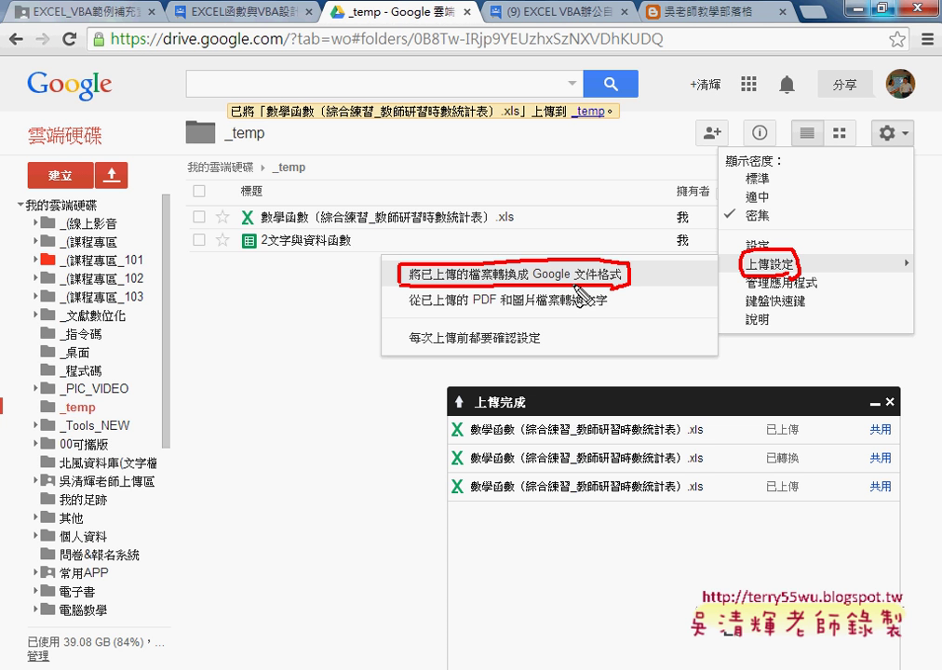
key("Escape")
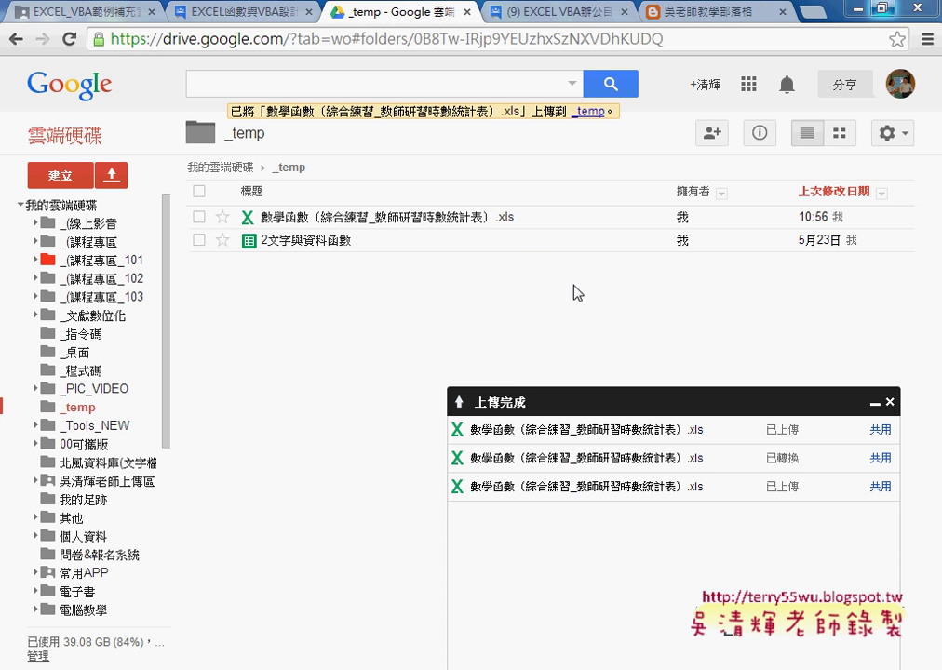
Step: Trash the uploaded .xls and upload the training-hours workbook into _temp again
left_click(200, 218)
left_click(280, 134)
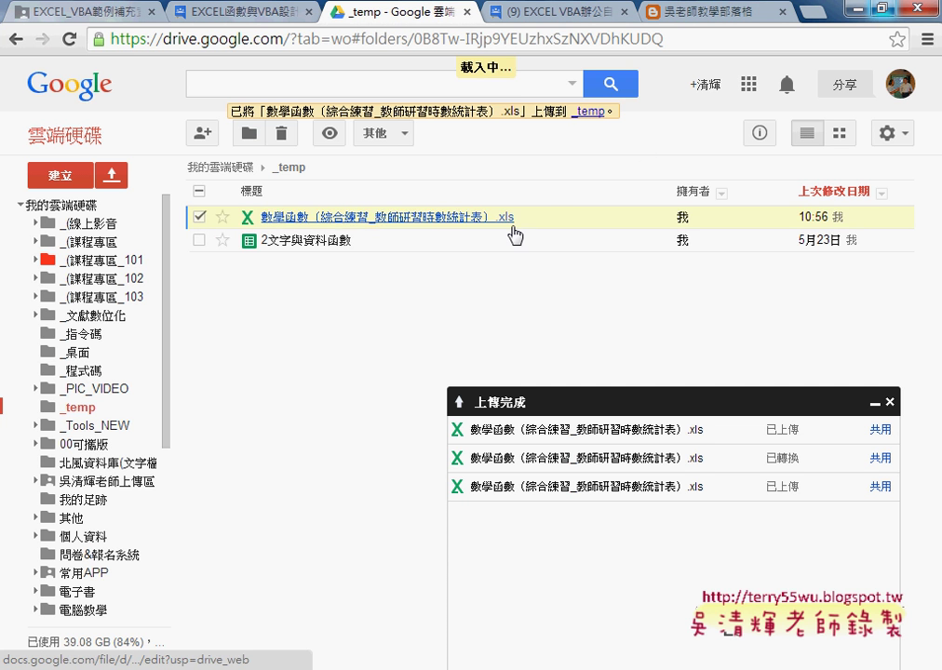
left_click(881, 9)
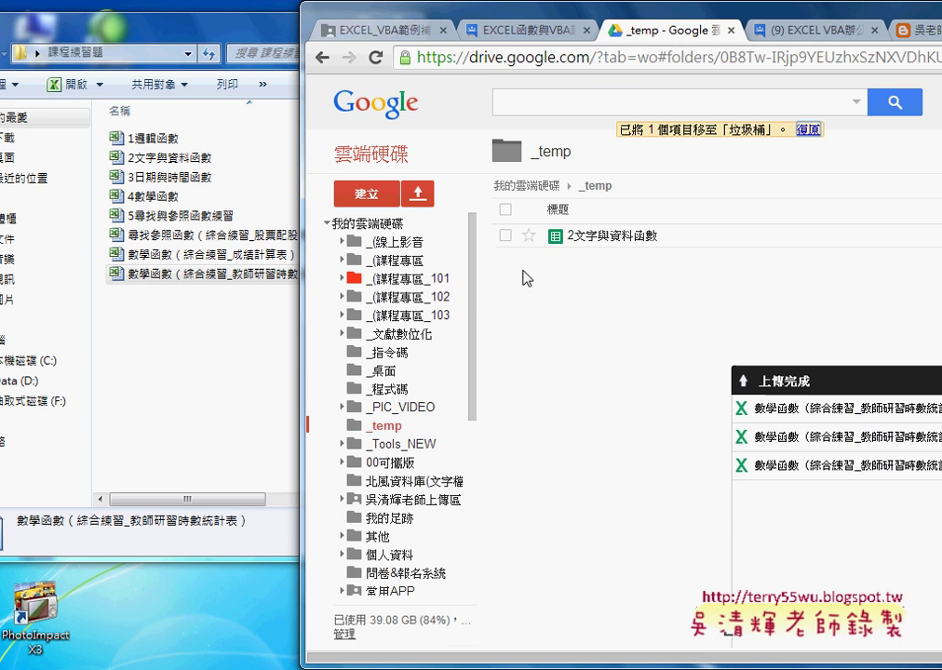
left_click_drag(167, 276, 651, 328)
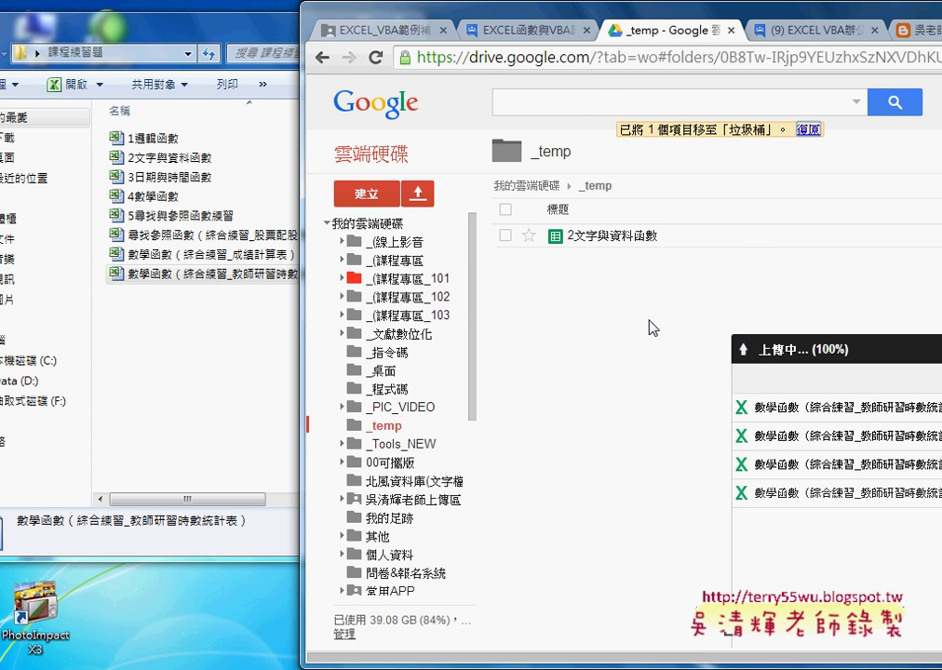
left_click_drag(889, 25, 664, 22)
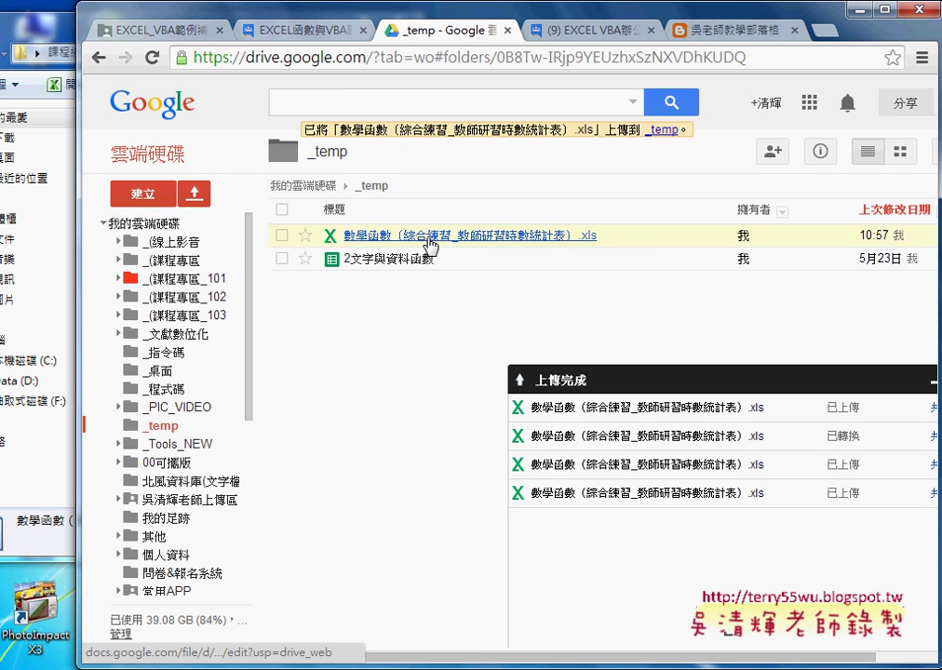
double_click(713, 13)
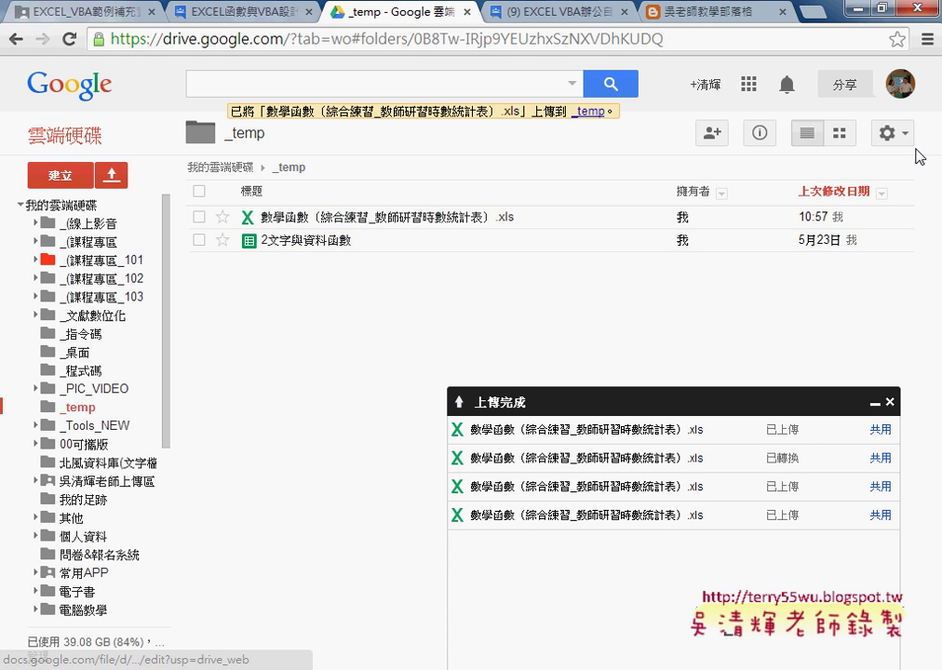
left_click(892, 133)
Step: Turn on converting uploads to Google format and delete the uploaded .xls copy
mouse_move(867, 268)
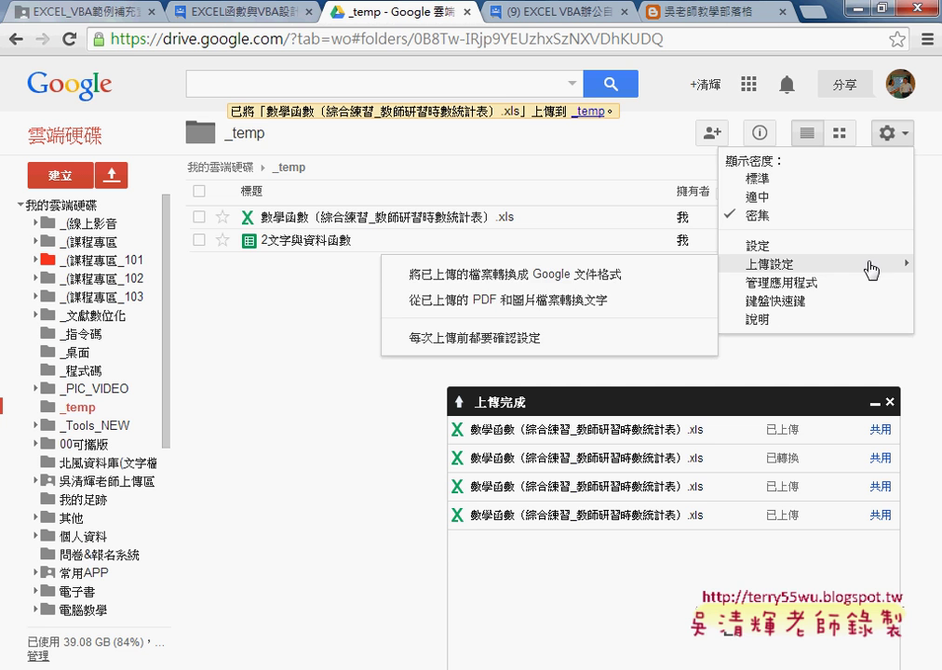
left_click(602, 277)
left_click(199, 217)
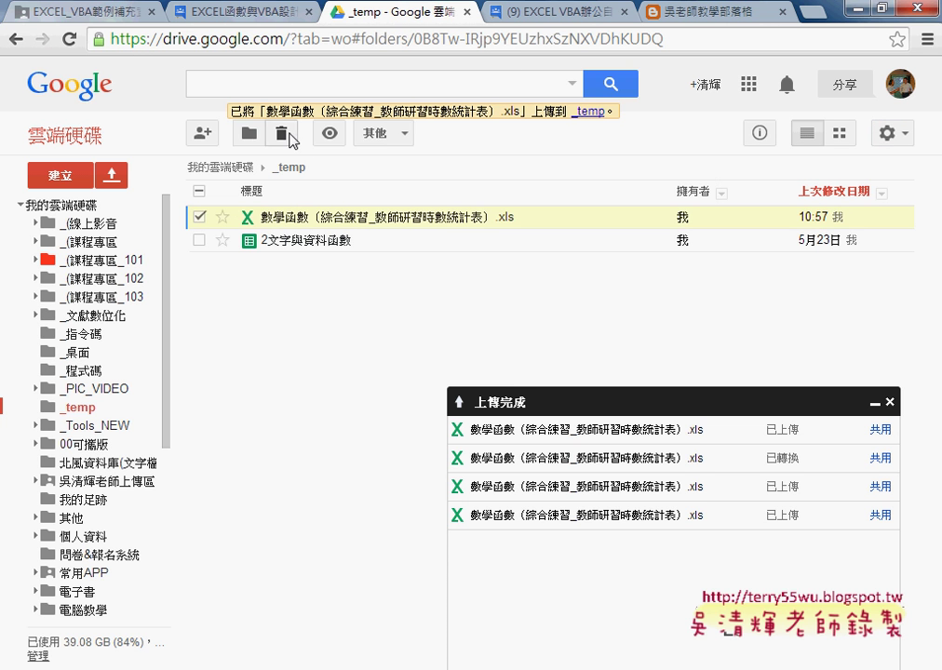
key("Delete")
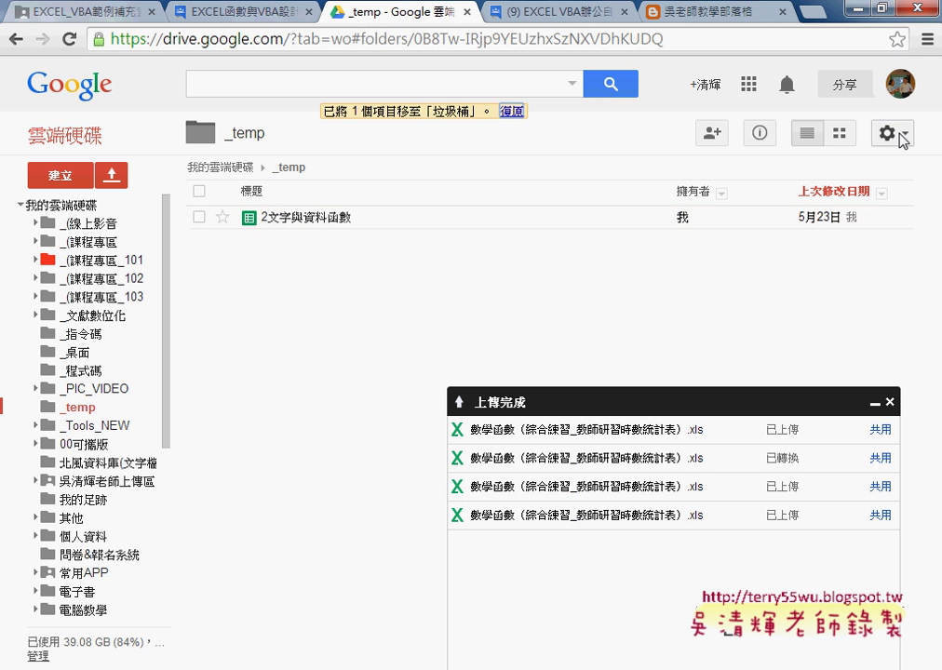
Step: Confirm conversion is on, then drag the training-hours workbook into _temp for conversion
left_click(891, 133)
mouse_move(870, 267)
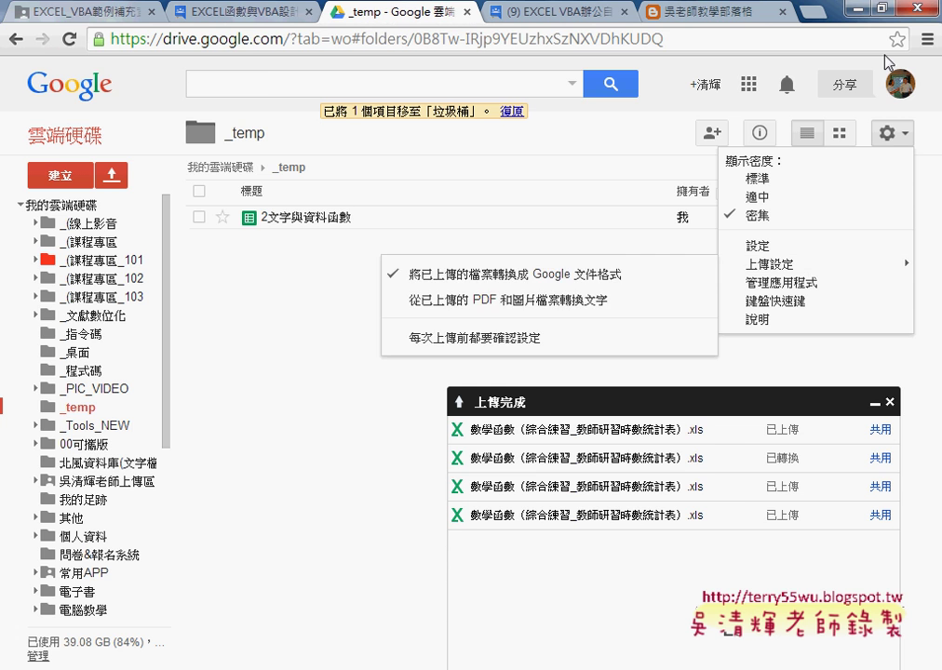
double_click(698, 7)
left_click_drag(219, 33, 409, 35)
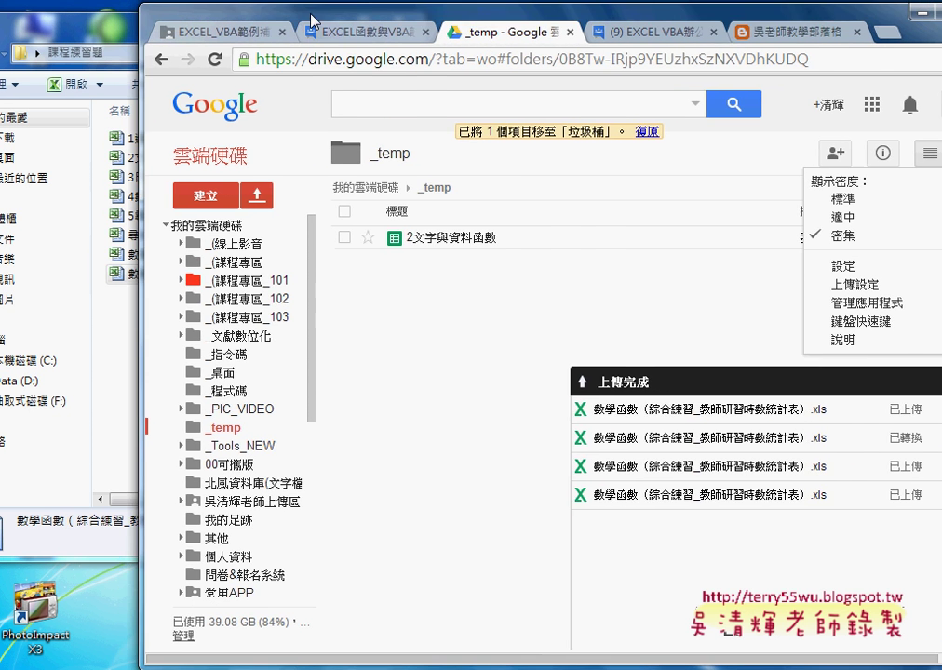
left_click(219, 282)
left_click_drag(219, 282, 571, 353)
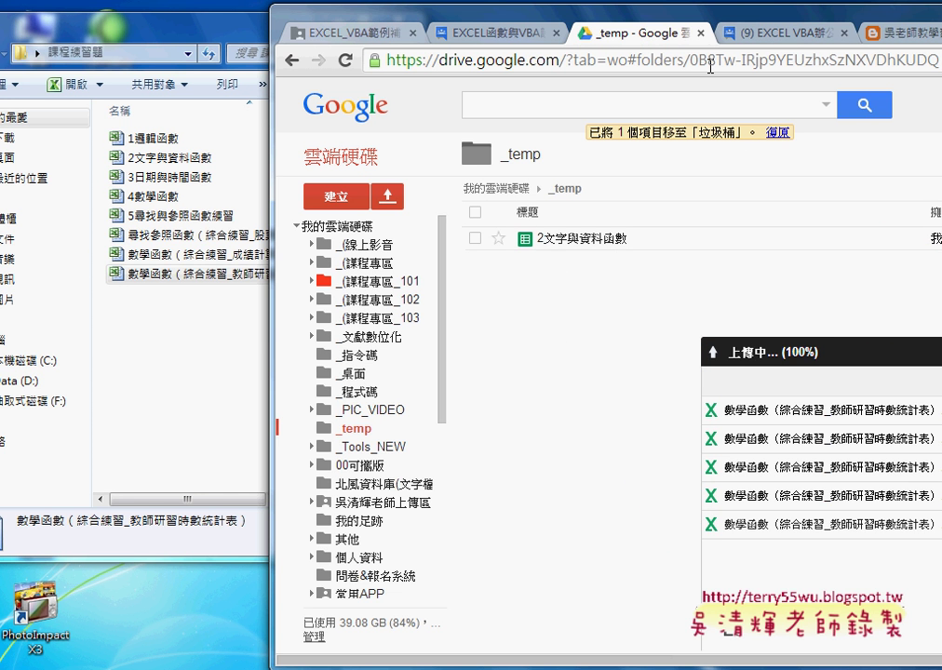
Step: Open the converted 數學函數（綜合練習_教師研習時數統計表） spreadsheet from _temp in Google Sheets
double_click(744, 20)
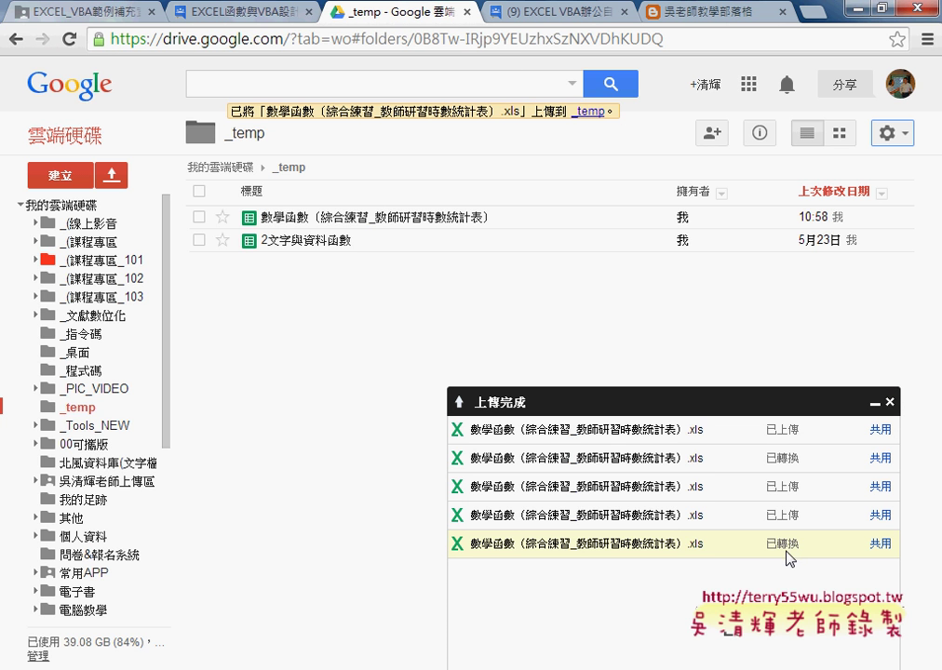
left_click(305, 227)
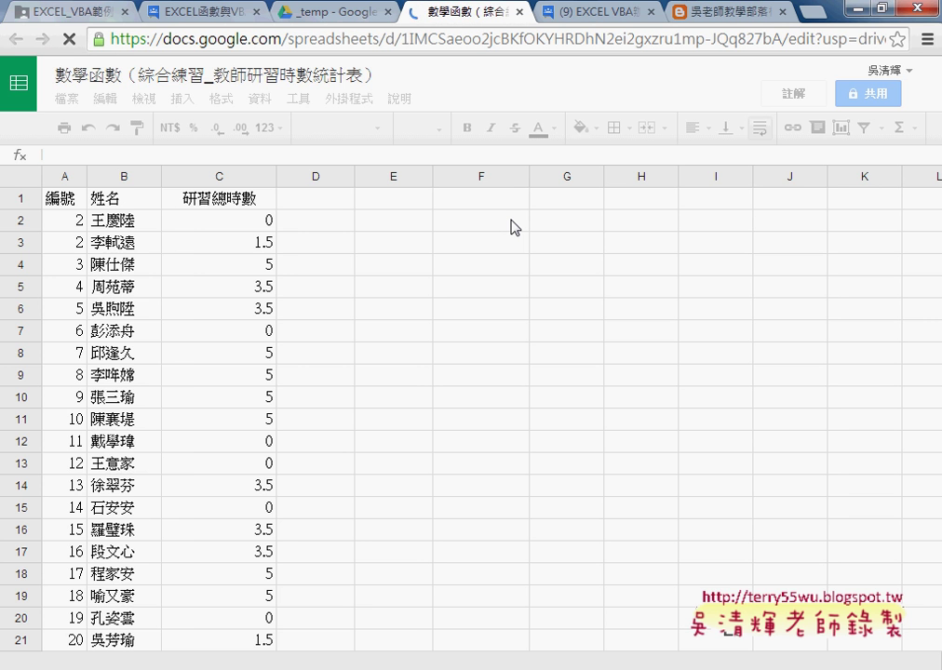
Step: Check C2's SUMIF formula, then download the sheet as Microsoft Excel (.xlsx)
left_click(267, 226)
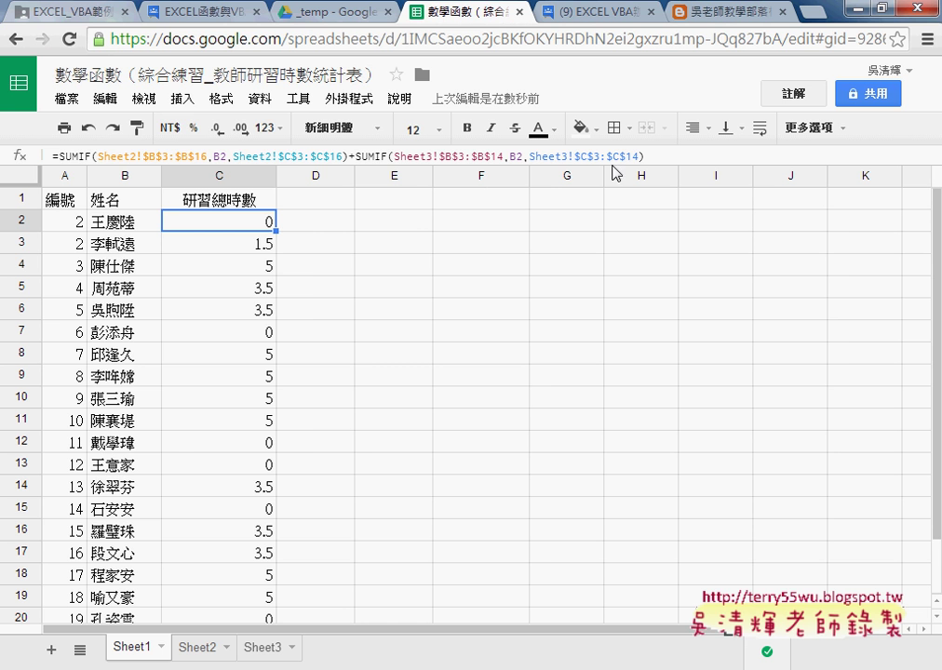
left_click(66, 98)
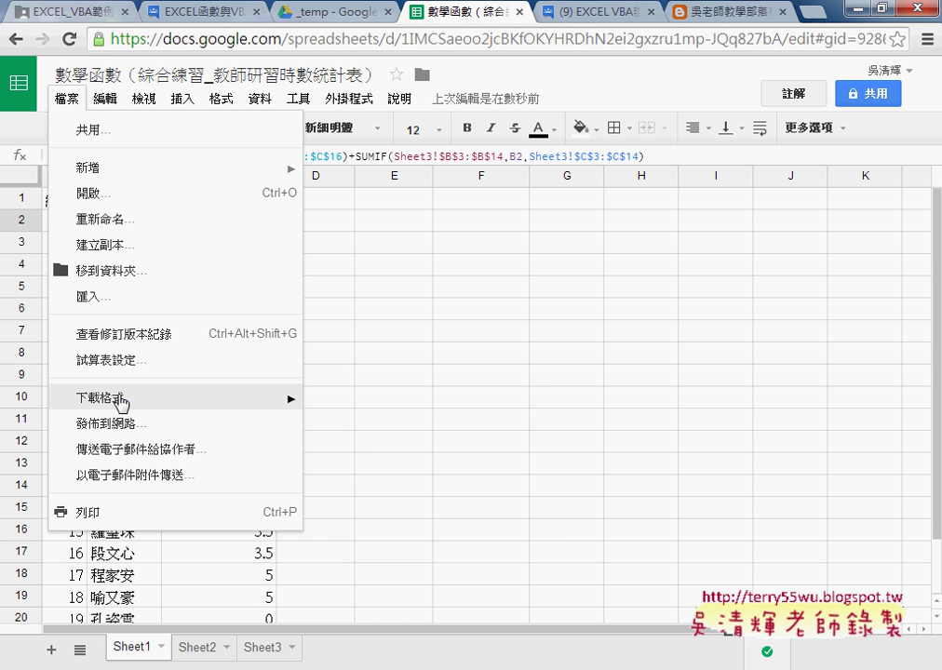
mouse_move(121, 401)
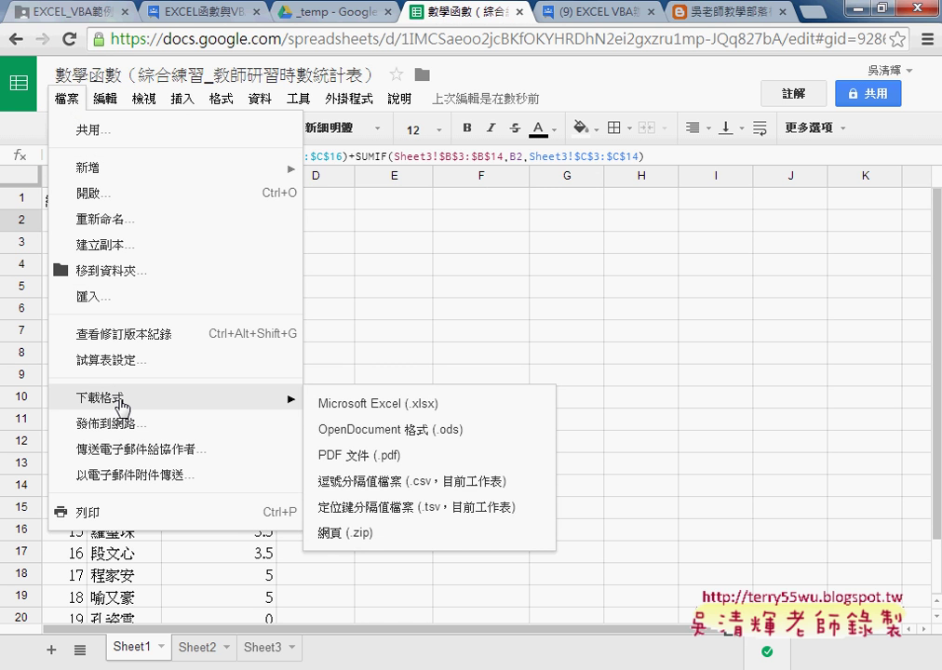
left_click(427, 415)
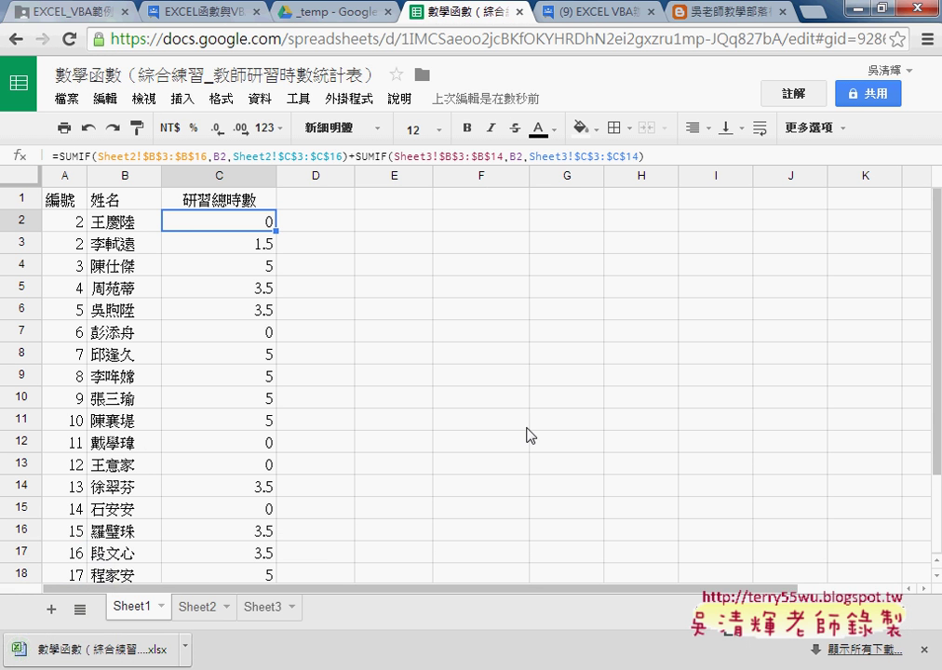
Step: Open the downloaded .xlsx in Excel with editing enabled
left_click(185, 645)
left_click(225, 533)
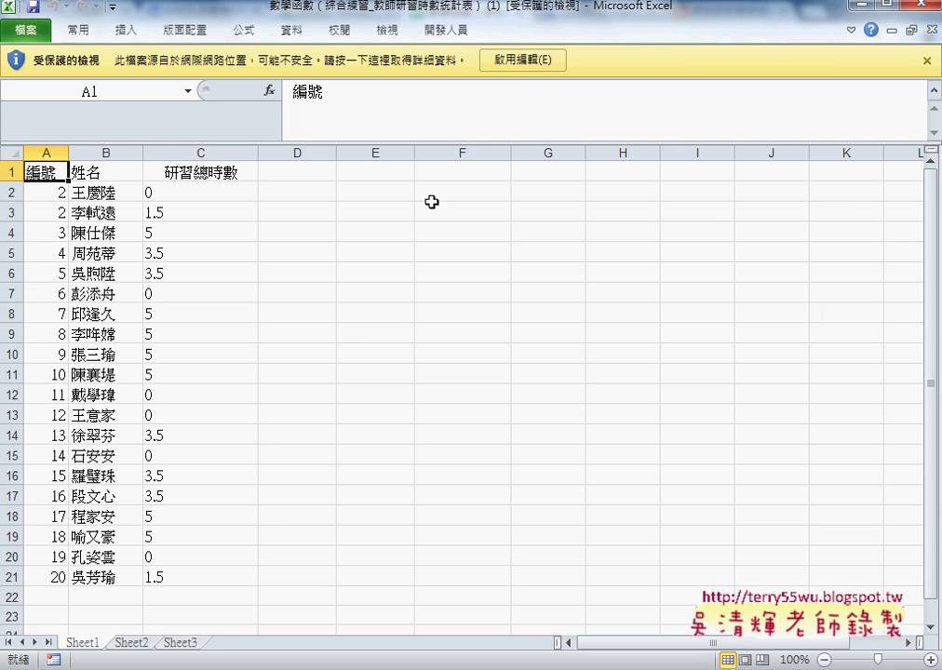
left_click(523, 63)
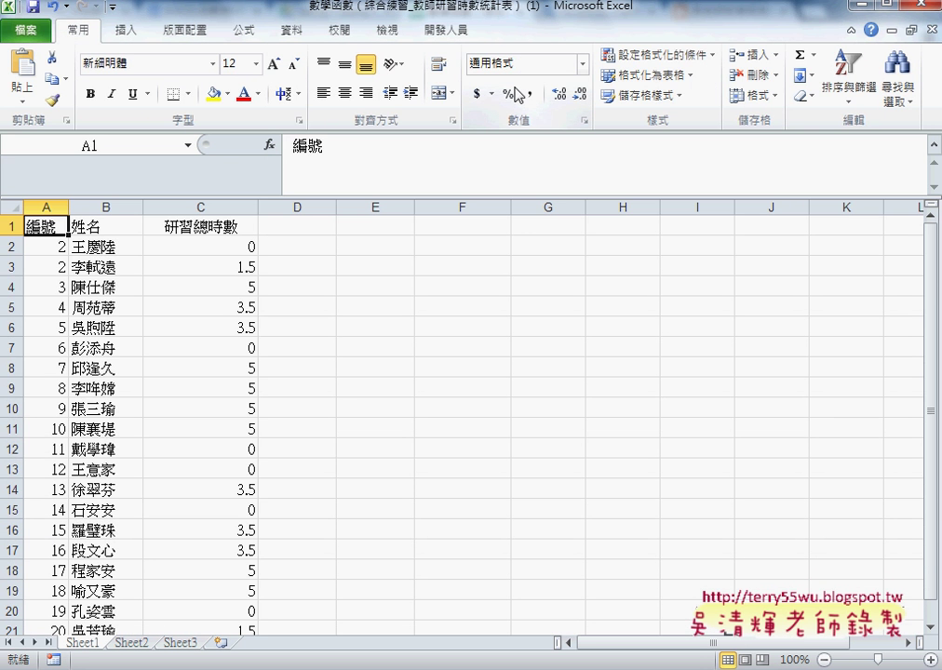
Step: Check the SUMIF formulas in C2 and C3, test-enter 5 in C2, then undo it
left_click(230, 252)
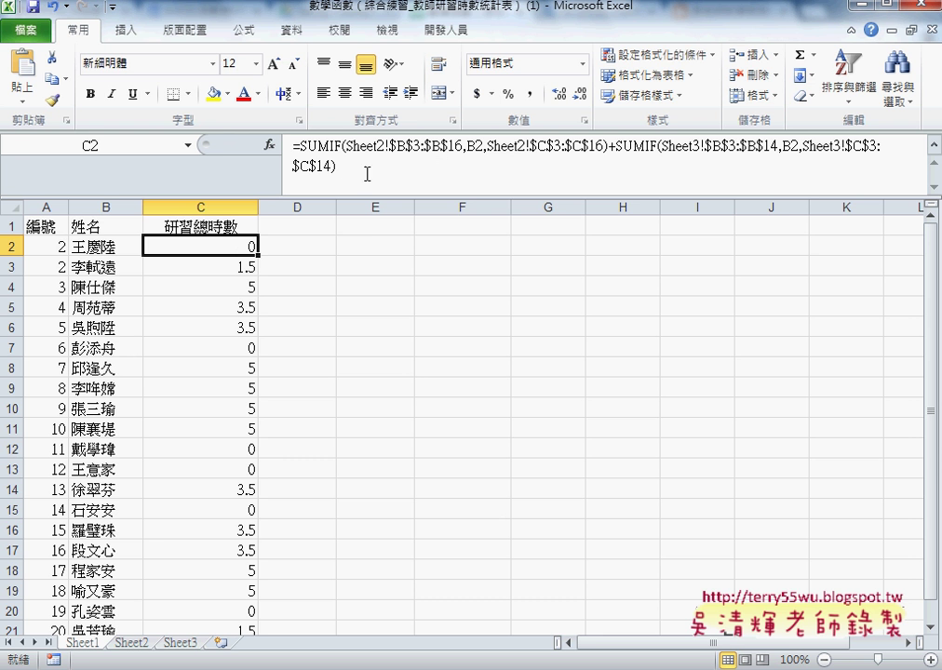
left_click(223, 271)
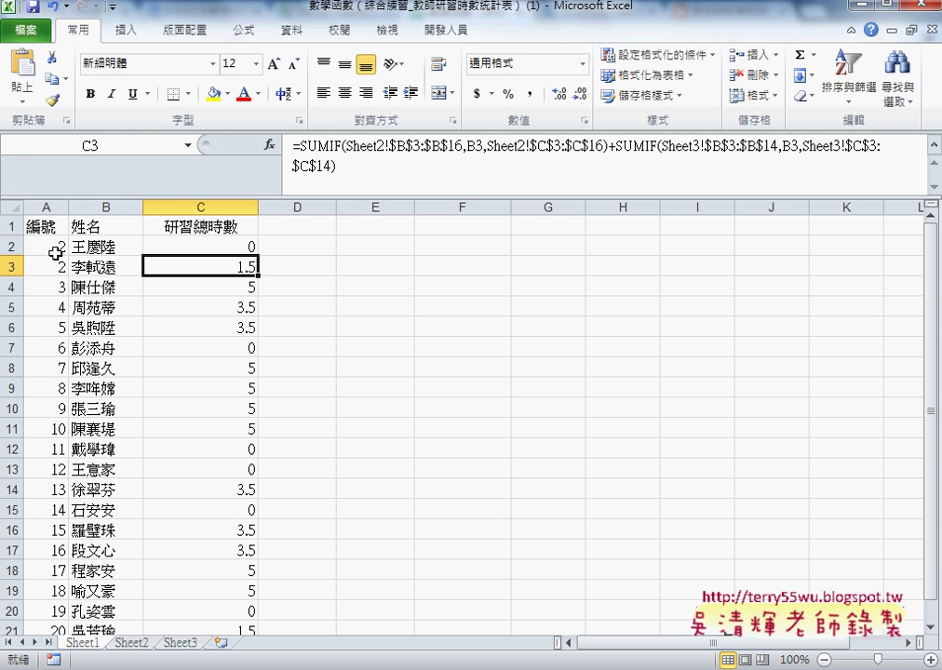
left_click(201, 247)
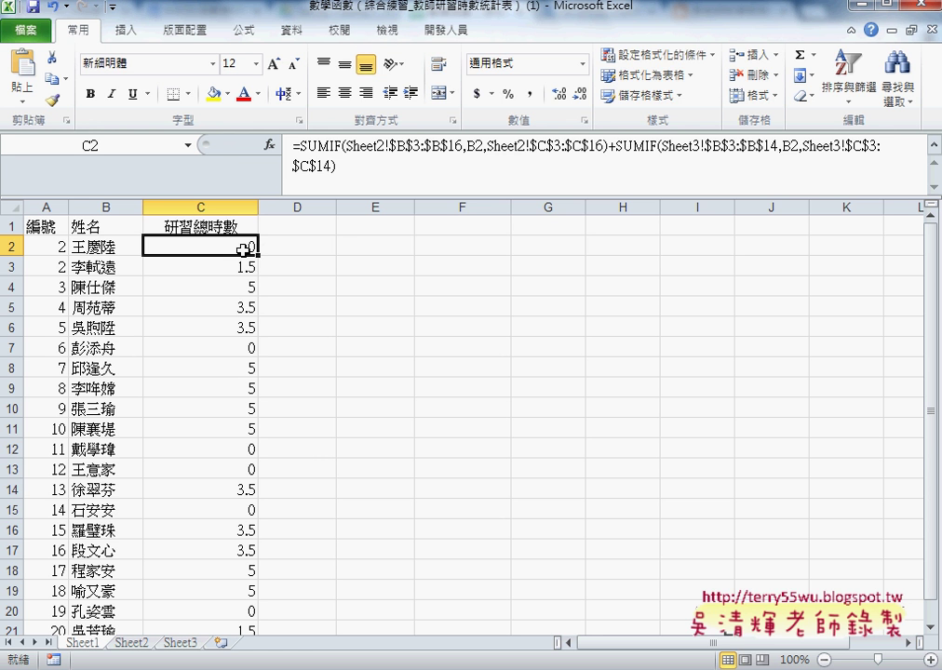
type("5")
key("Return")
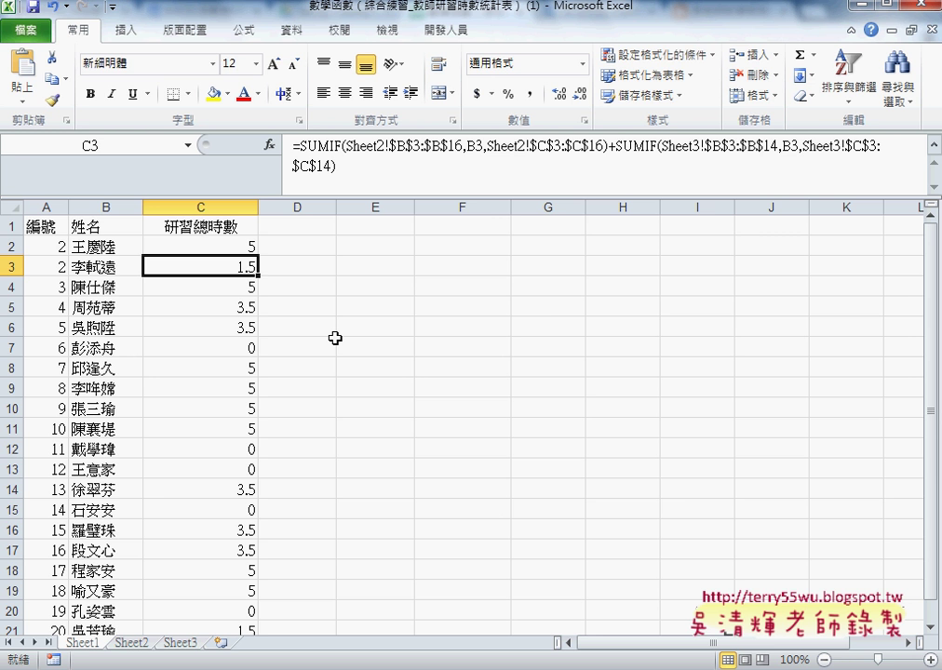
key("ctrl+z")
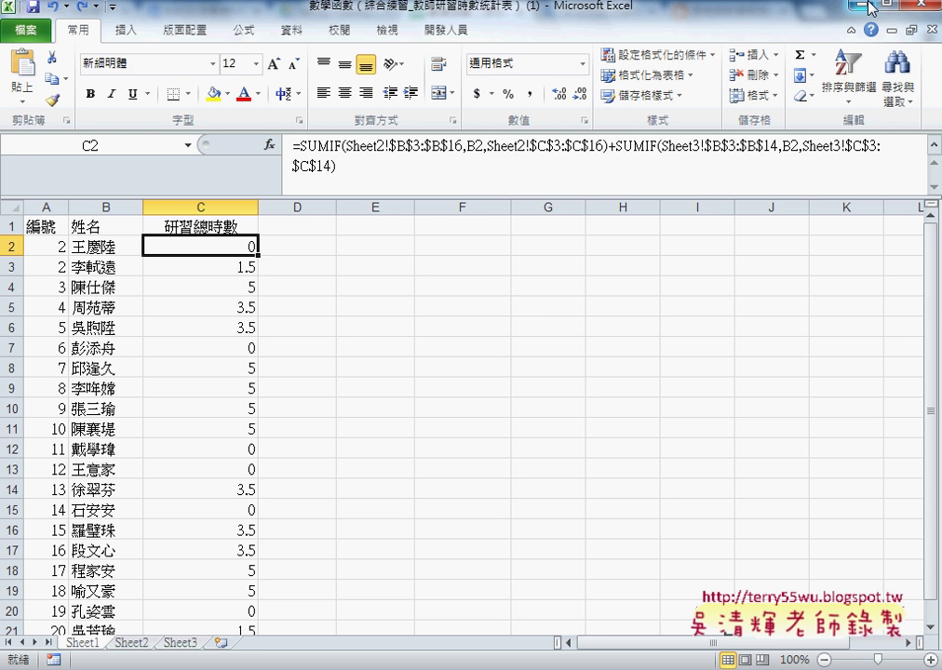
Step: In Google Sheets, inspect C2's cross-sheet SUMIF formula in the formula bar and exit without changes
left_click(867, 8)
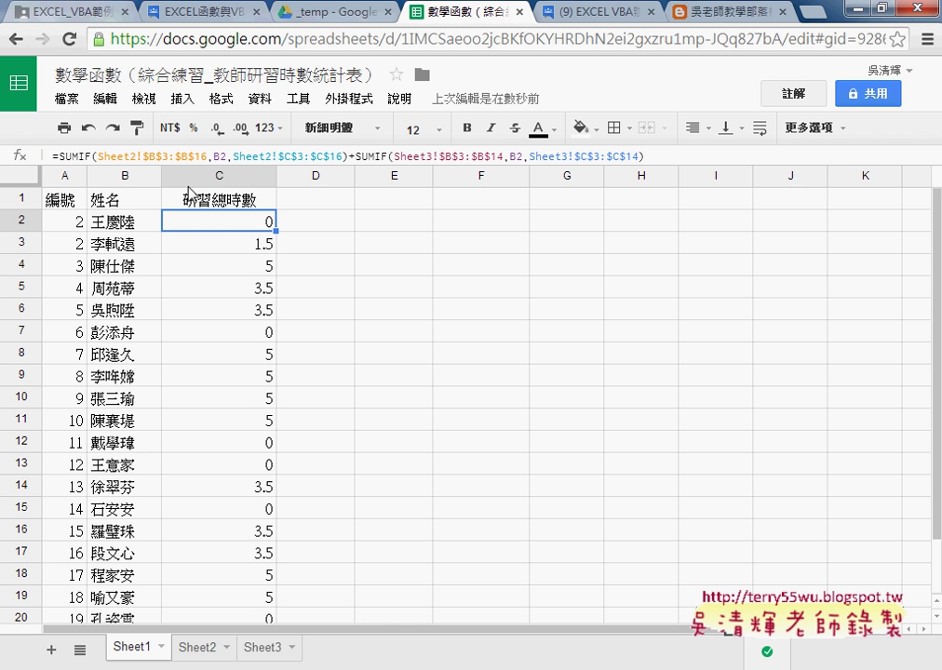
left_click(128, 153)
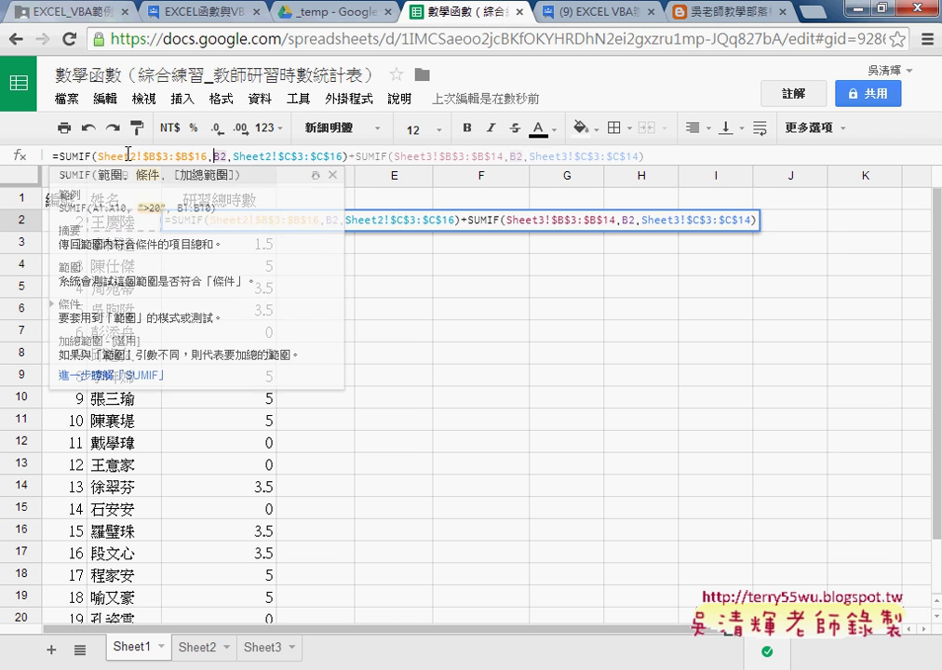
left_click(74, 154)
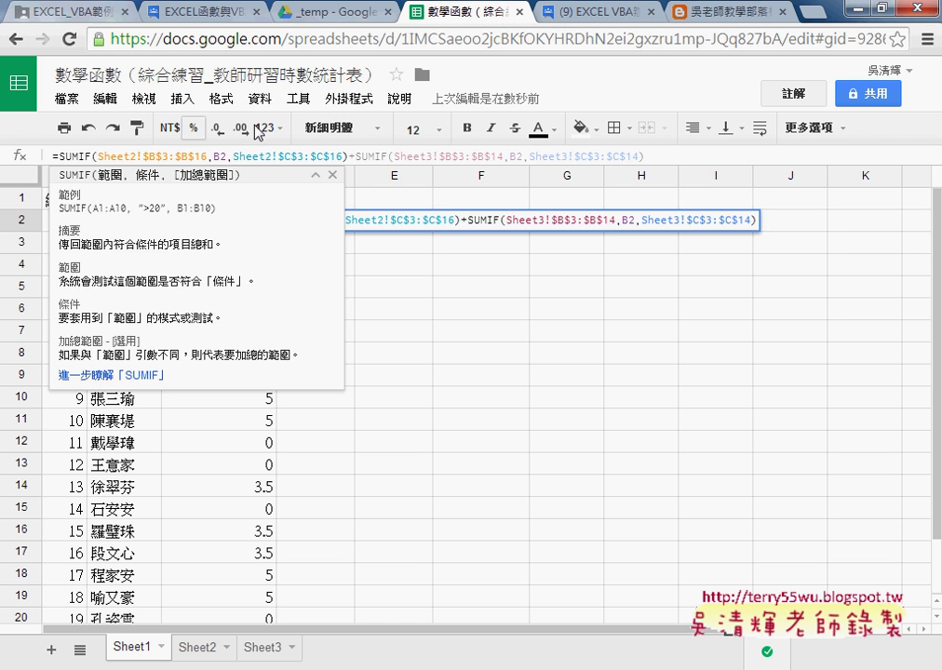
left_click(473, 424)
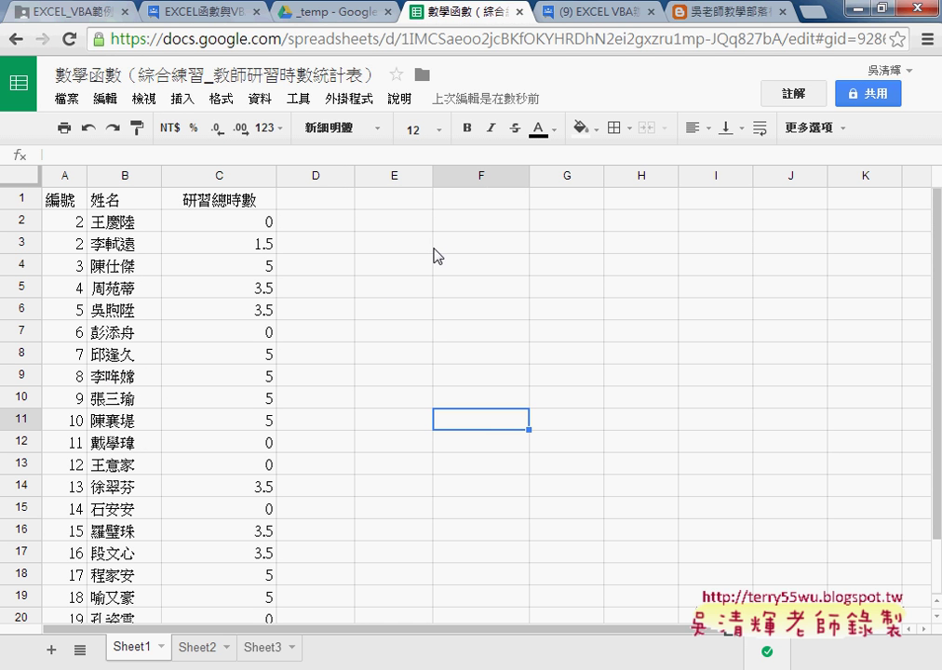
Step: Drag 4數學函數 from Explorer into the Drive _temp folder to upload it
left_click(327, 15)
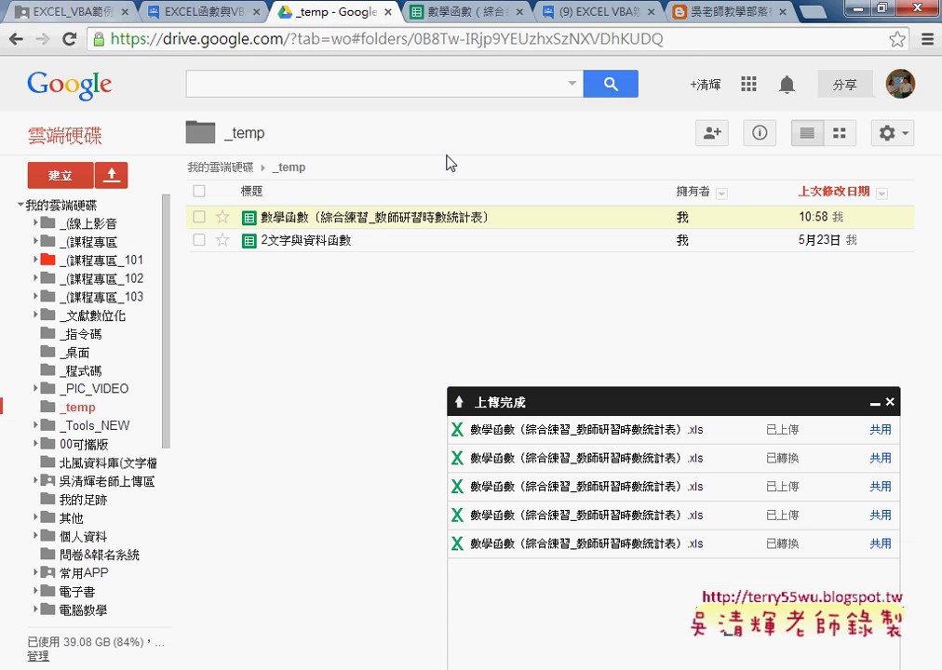
left_click(884, 11)
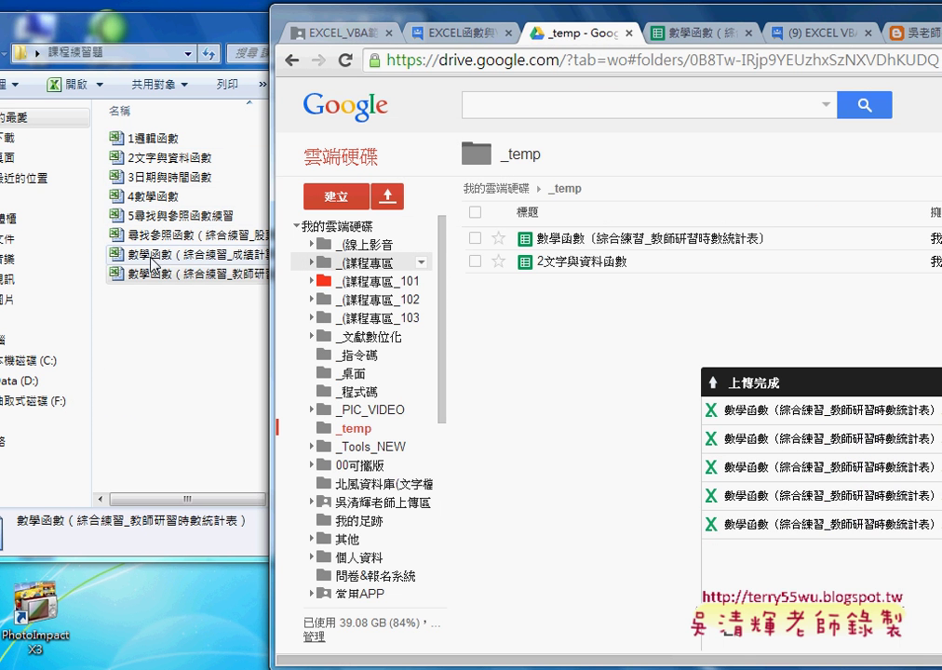
left_click(590, 240)
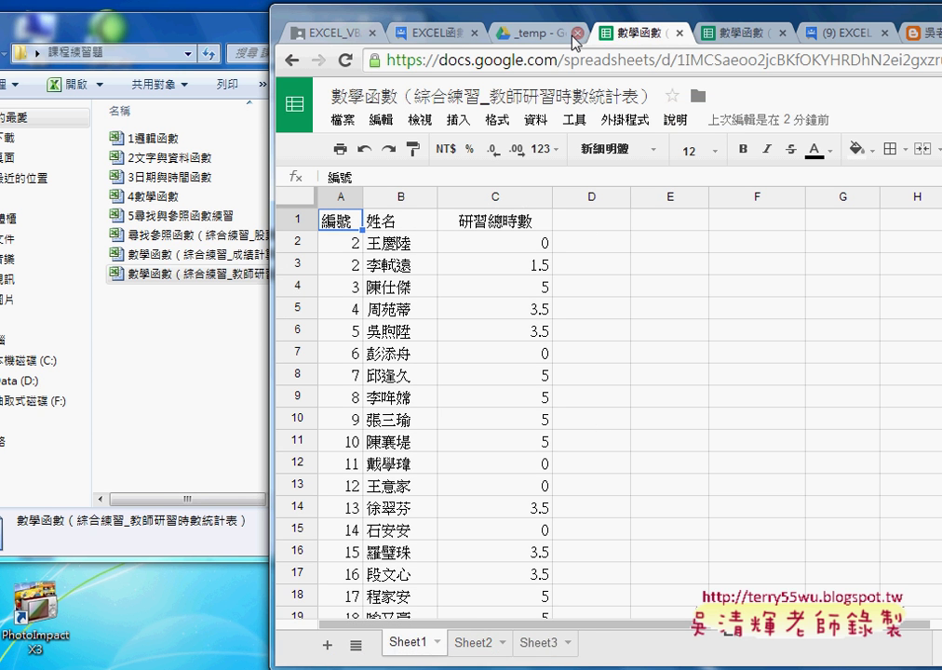
left_click(542, 34)
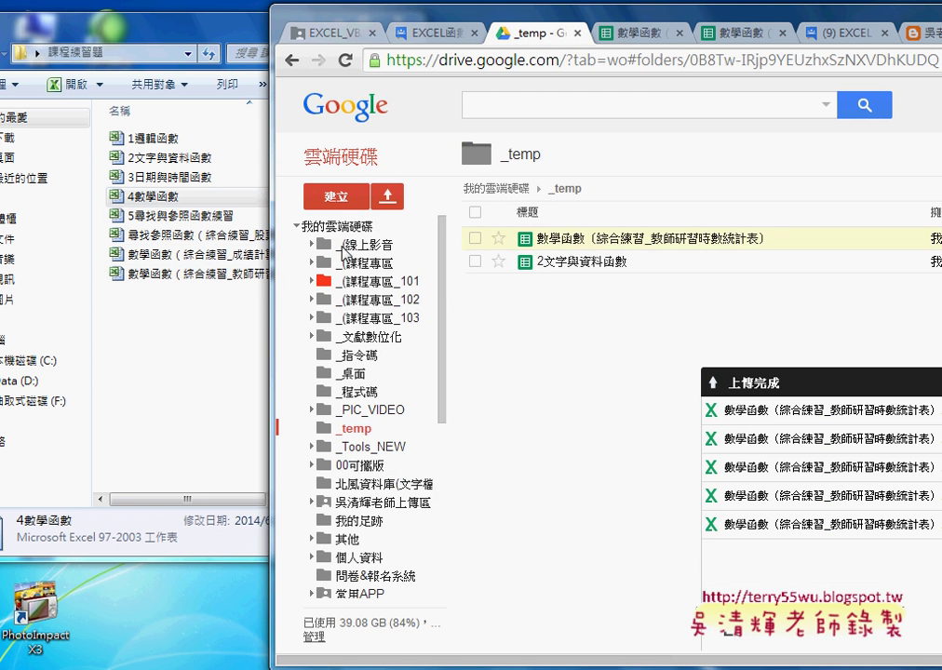
left_click_drag(155, 206, 535, 368)
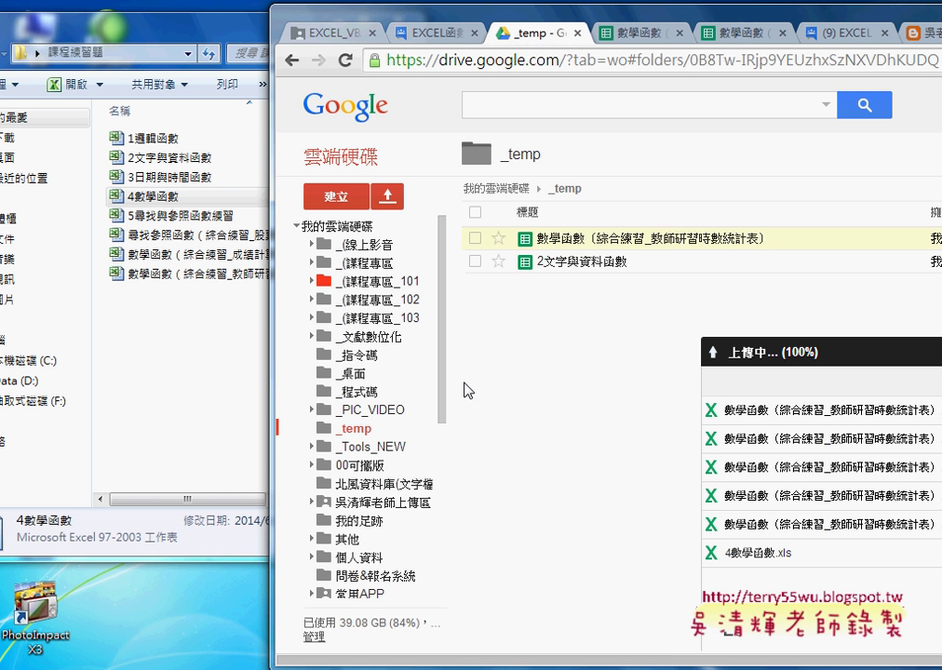
left_click(218, 352)
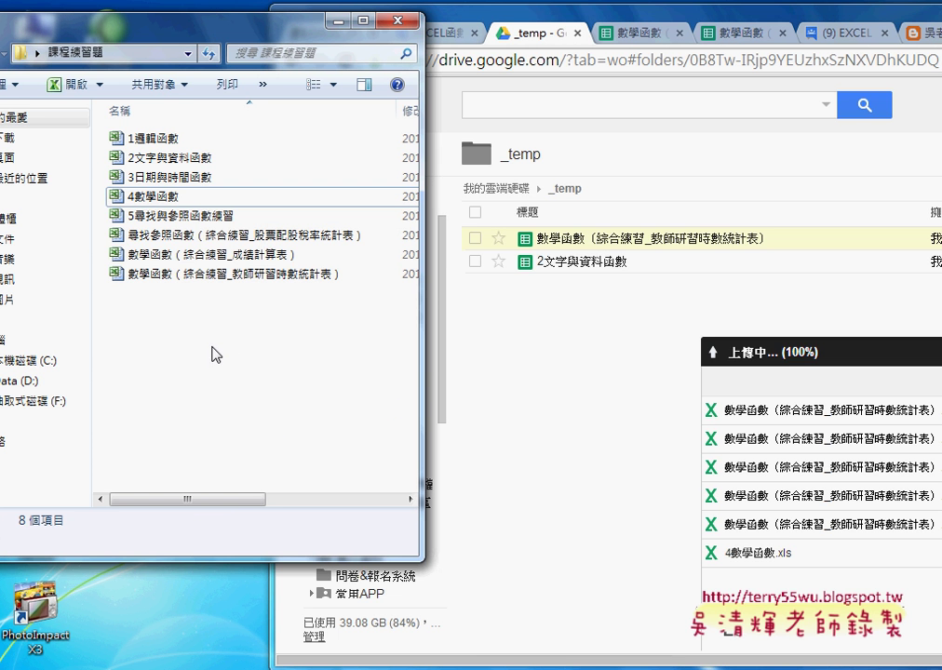
left_click(228, 261)
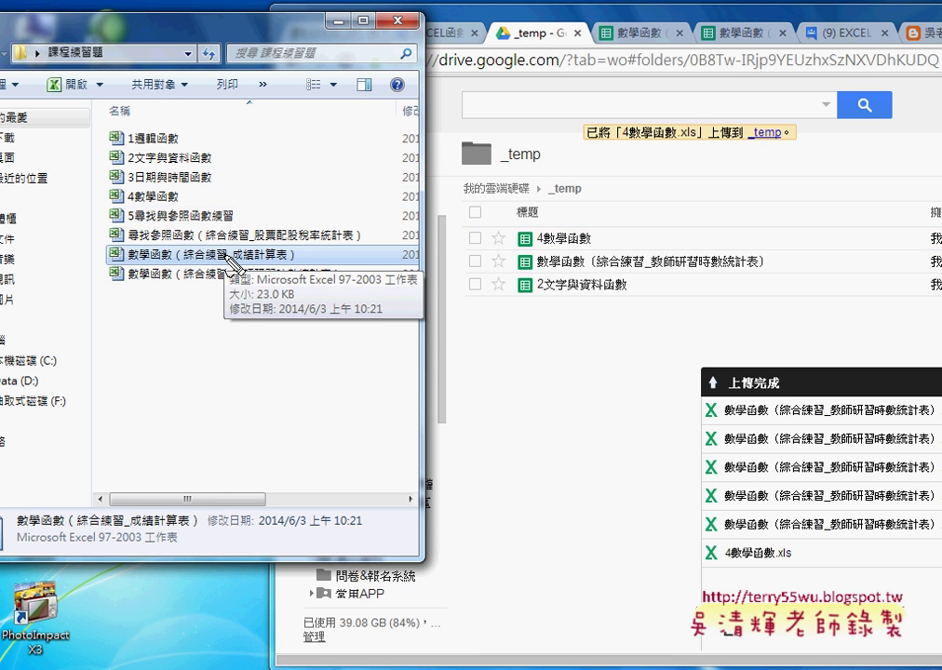
mouse_move(281, 266)
left_mouse_down()
mouse_move(107, 250)
mouse_move(272, 267)
left_mouse_up()
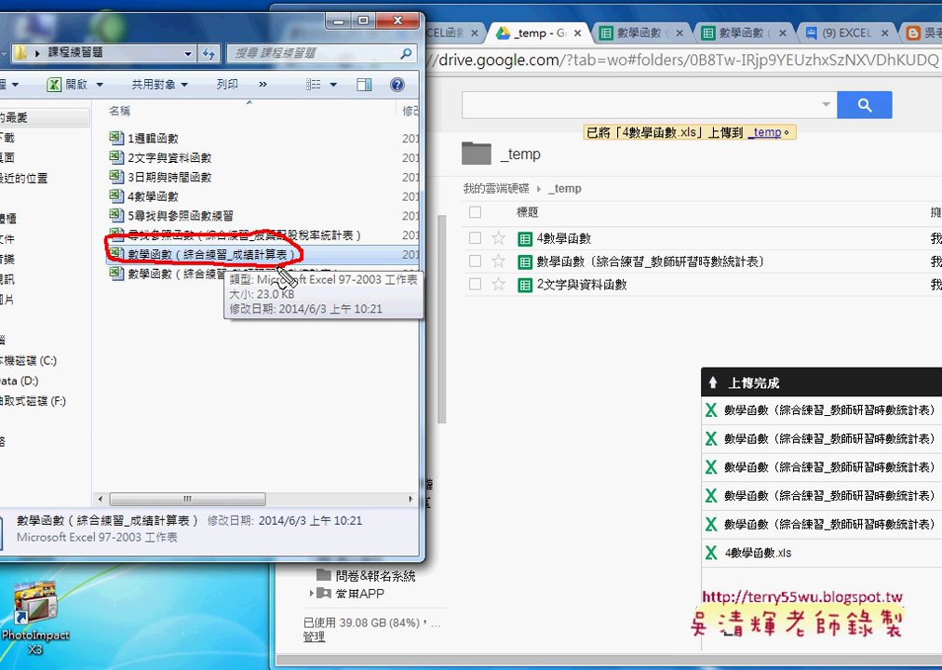
key("Escape")
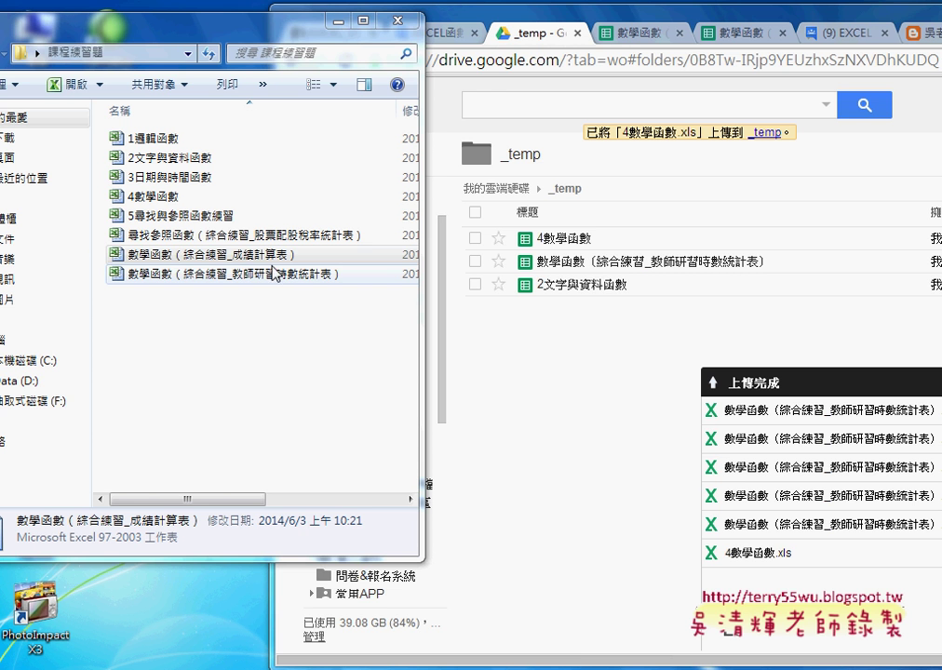
Step: Switch to the 4數學函數OK workbook in Excel and show its 綜合練習(1) exercise sheet
mouse_move(399, 656)
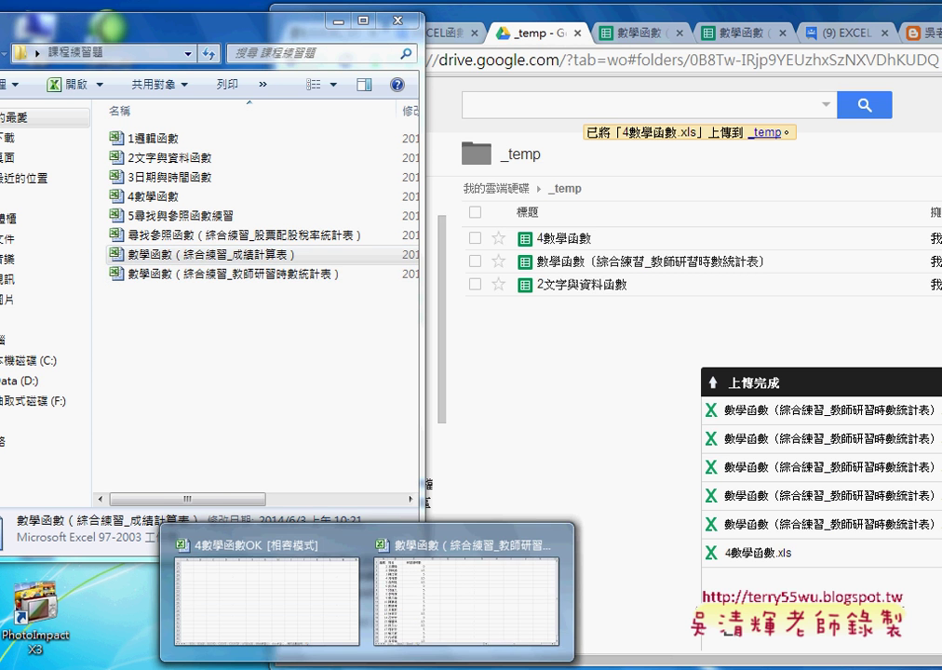
mouse_move(313, 611)
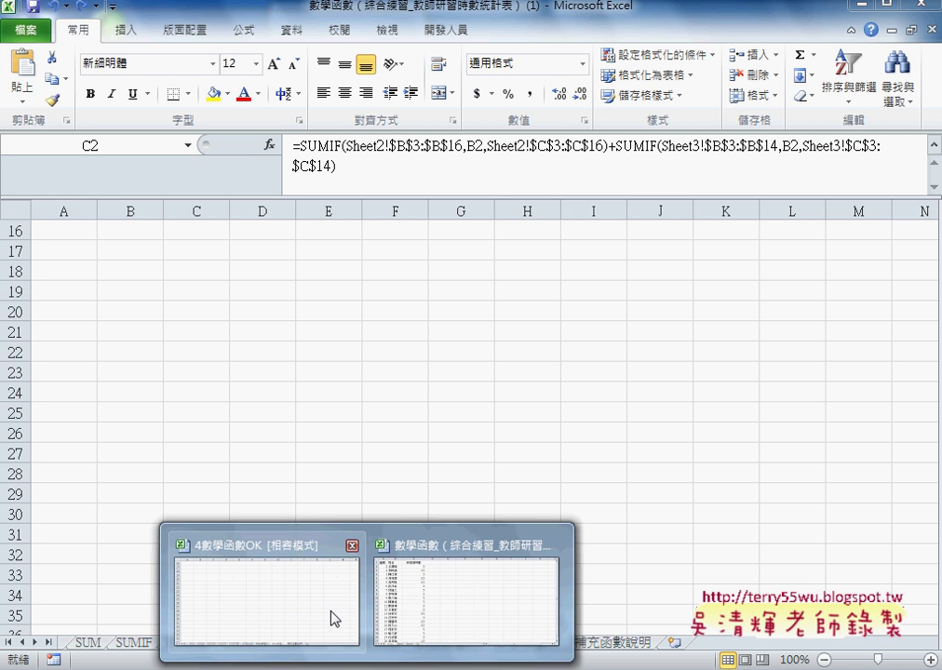
left_click(341, 622)
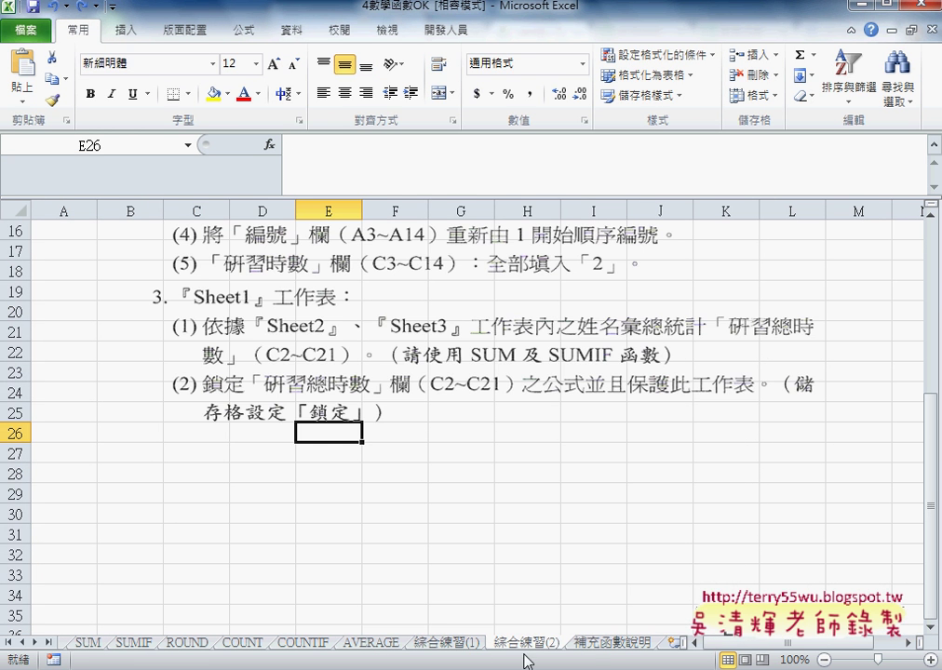
left_click(451, 644)
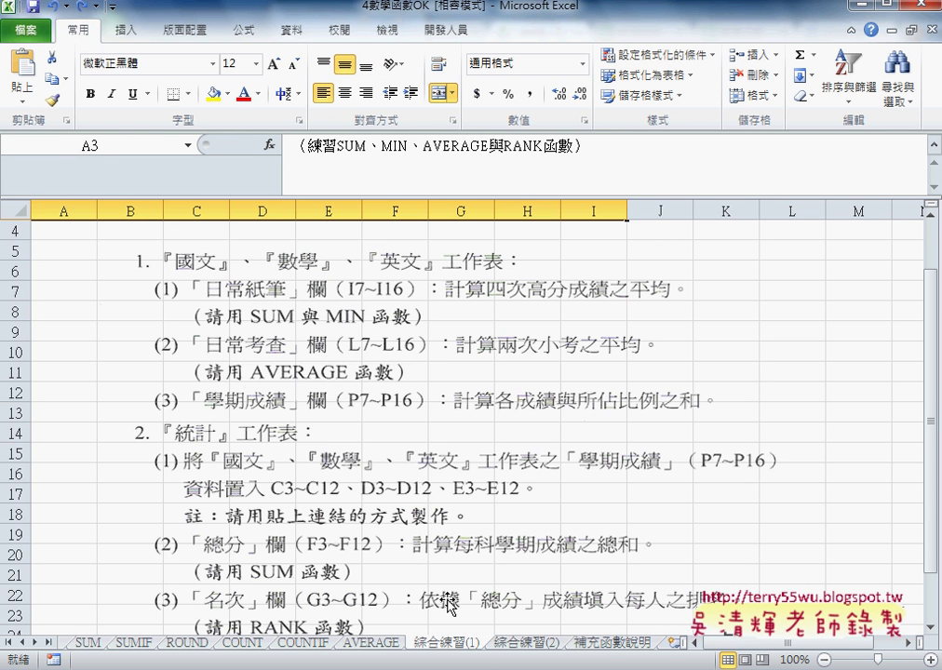